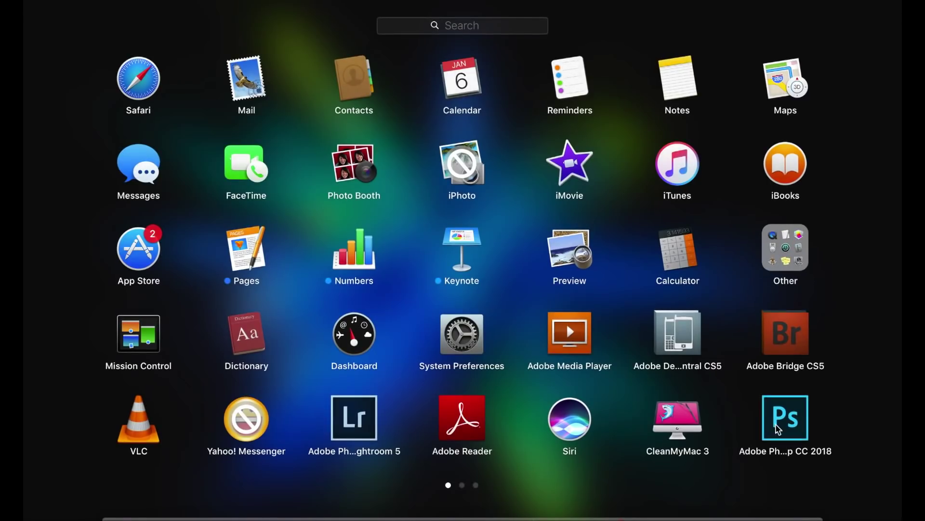
Launch Adobe Photoshop CC 2018 from Launchpad
{"action": "left_click", "coordinate": [779, 426]}
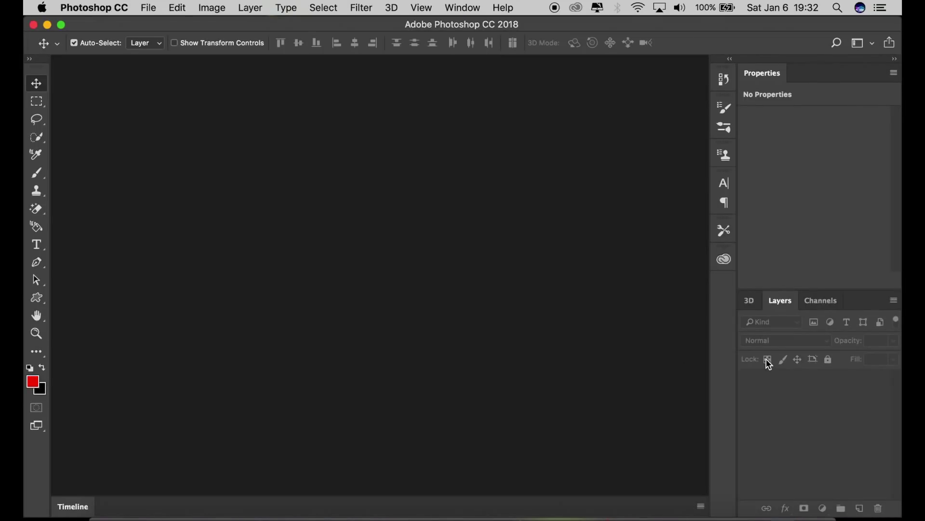
Open the café portrait IMG_1030.jpg from the desktop
{"action": "left_click", "coordinate": [148, 9]}
{"action": "left_click", "coordinate": [153, 34]}
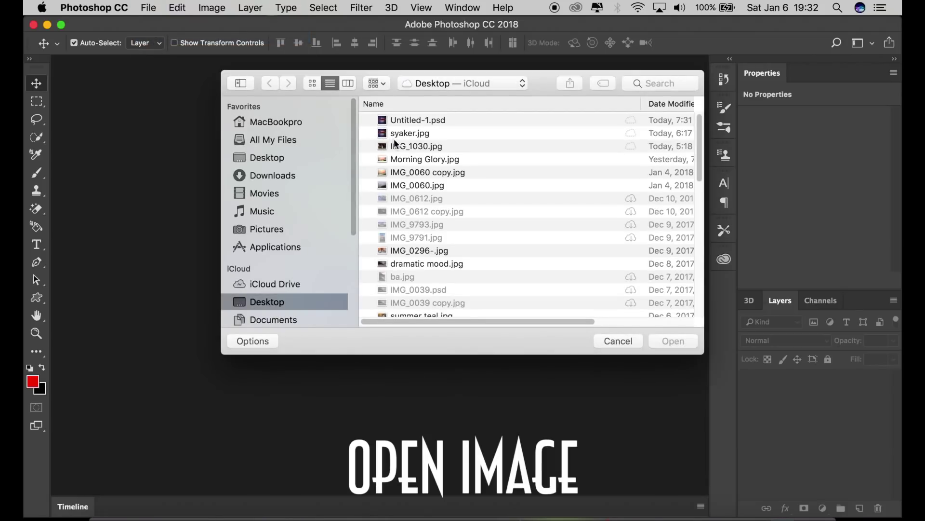
{"action": "left_click", "coordinate": [398, 146]}
{"action": "left_click", "coordinate": [673, 341]}
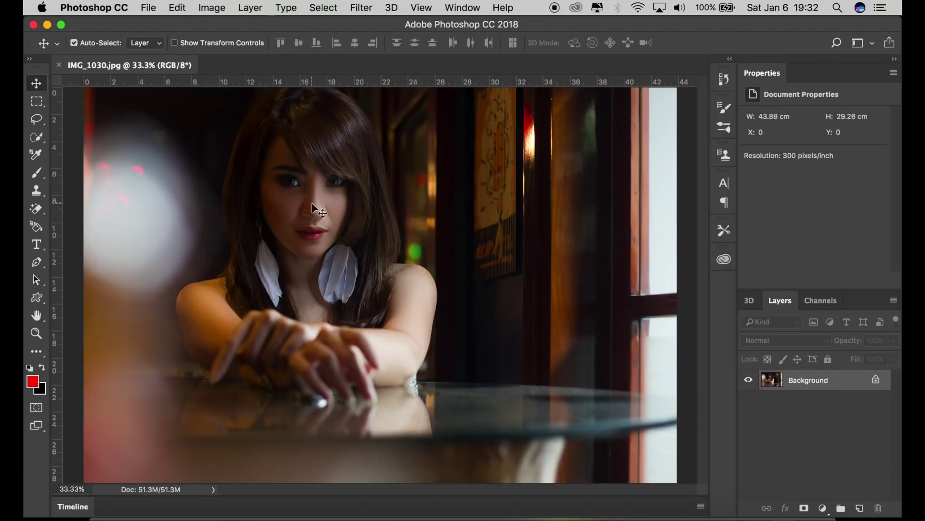
Duplicate the Background layer as Background copy
{"action": "scroll", "coordinate": [308, 215], "scroll_direction": "down", "scroll_amount": 1}
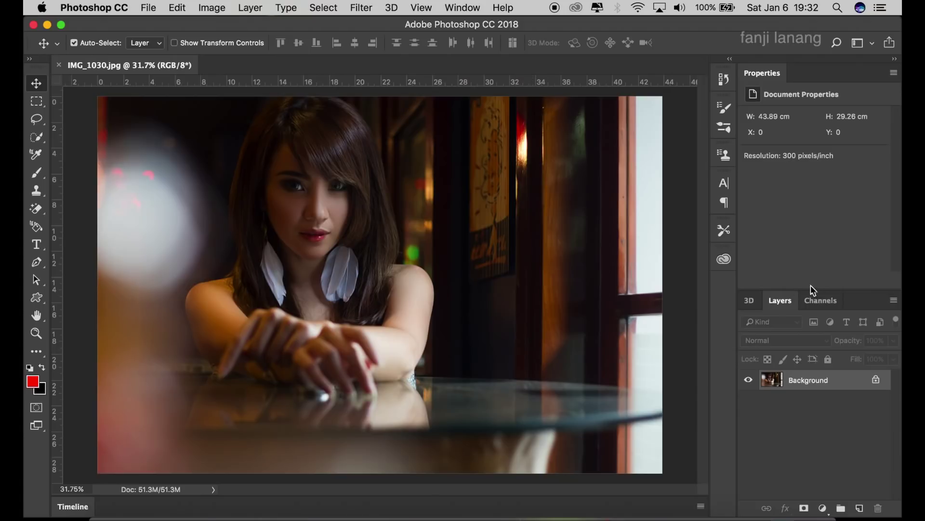
{"action": "left_click_drag", "start_coordinate": [848, 398], "coordinate": [862, 509]}
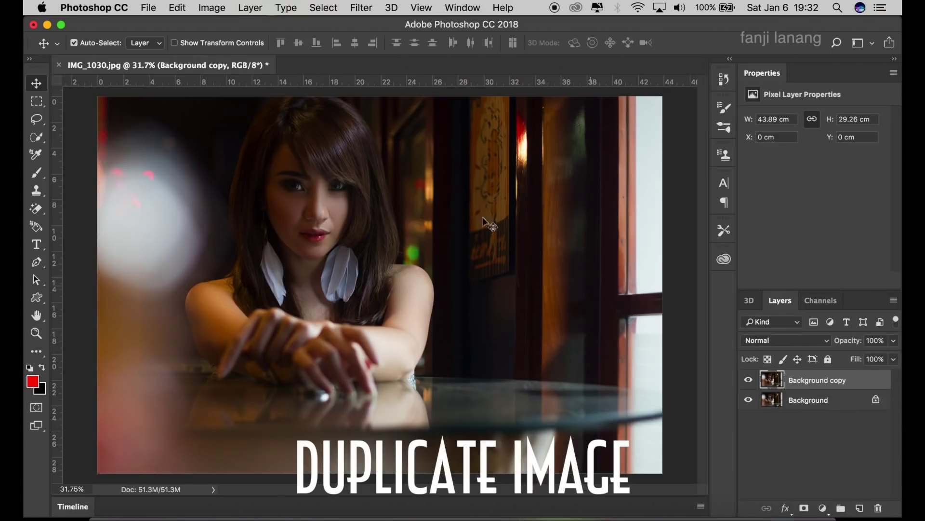
{"action": "left_click", "coordinate": [361, 8]}
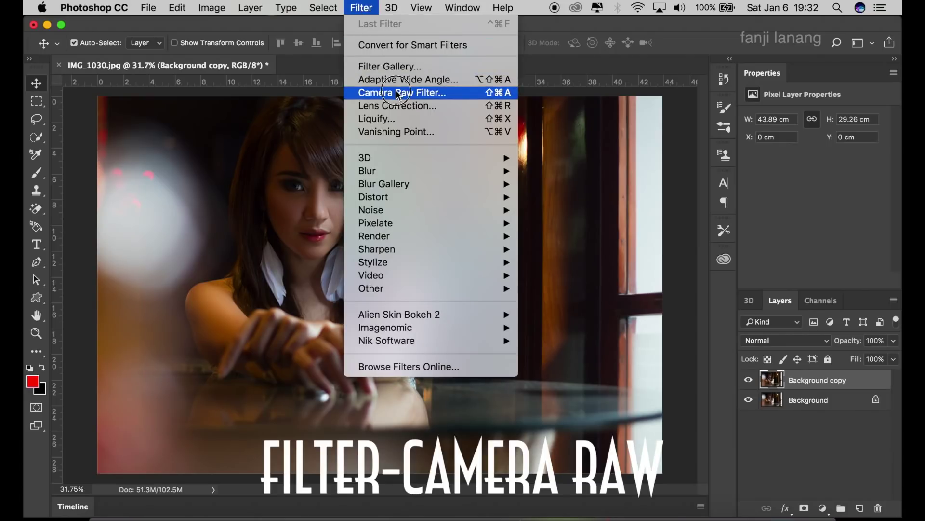
In the Camera Raw Filter's Basic panel, set Temperature -15, Highlights -50 and Blacks +100
{"action": "left_click", "coordinate": [398, 93]}
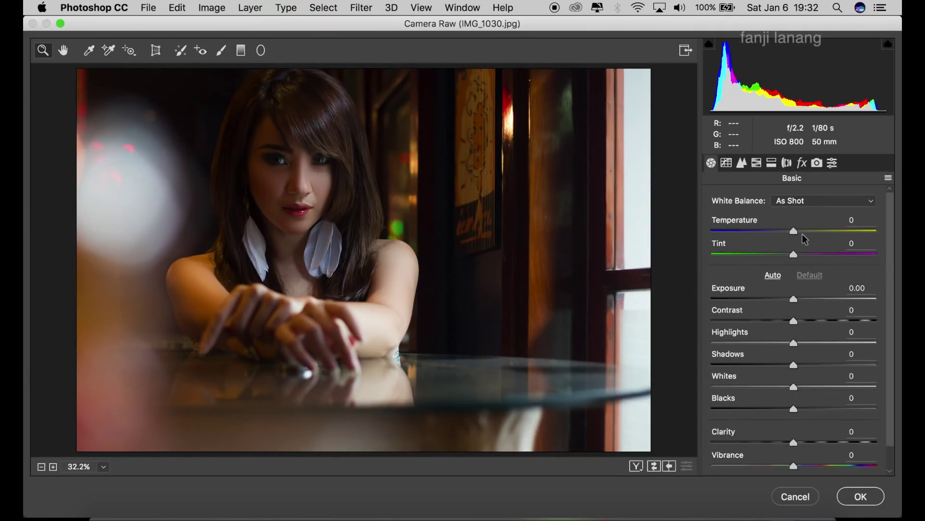
{"action": "mouse_move", "coordinate": [793, 231]}
{"action": "left_mouse_down"}
{"action": "mouse_move", "coordinate": [779, 228]}
{"action": "mouse_move", "coordinate": [782, 241]}
{"action": "left_mouse_up"}
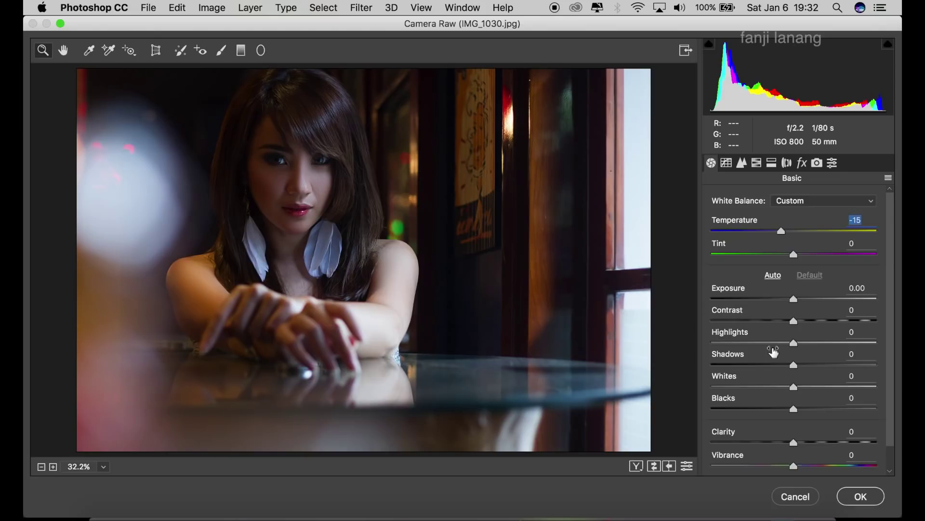
{"action": "mouse_move", "coordinate": [770, 345]}
{"action": "left_mouse_down"}
{"action": "mouse_move", "coordinate": [646, 346]}
{"action": "mouse_move", "coordinate": [748, 343]}
{"action": "mouse_move", "coordinate": [735, 346]}
{"action": "mouse_move", "coordinate": [756, 374]}
{"action": "left_mouse_up"}
{"action": "left_click_drag", "start_coordinate": [809, 410], "coordinate": [897, 410]}
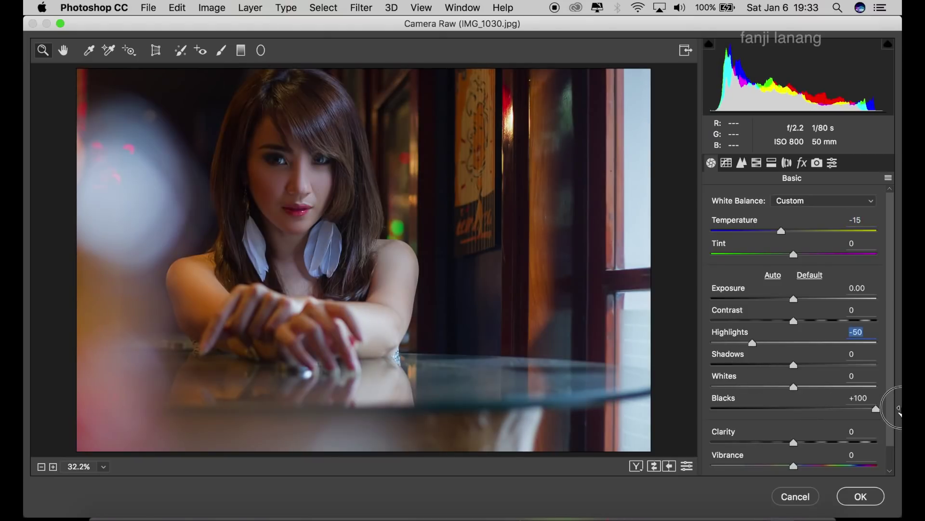
{"action": "mouse_move", "coordinate": [898, 409]}
{"action": "left_mouse_down"}
{"action": "mouse_move", "coordinate": [822, 413]}
{"action": "mouse_move", "coordinate": [898, 407]}
{"action": "left_mouse_up"}
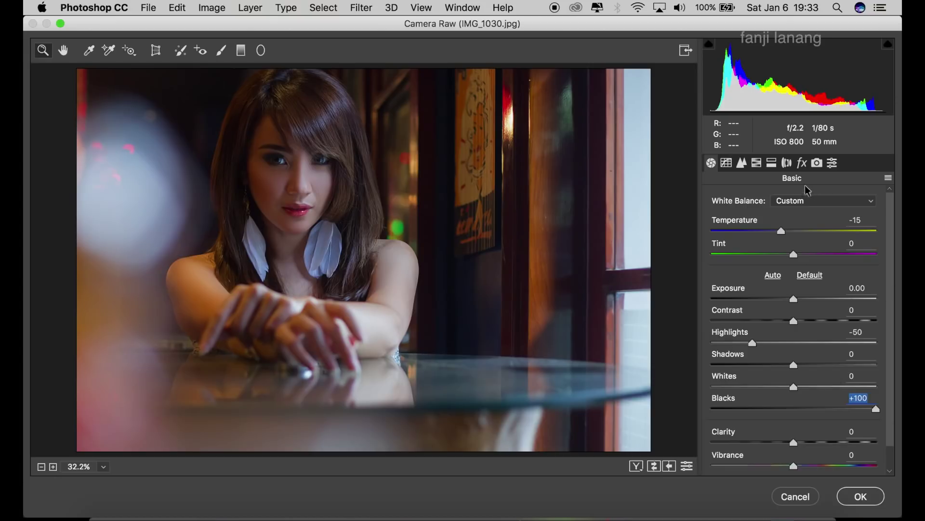
Enter parametric curve values Highlights +5, Lights +5, Darks -5 and Shadows -5
{"action": "left_click", "coordinate": [727, 163]}
{"action": "left_click", "coordinate": [850, 410]}
{"action": "type", "text": "5"}
{"action": "left_click", "coordinate": [852, 431]}
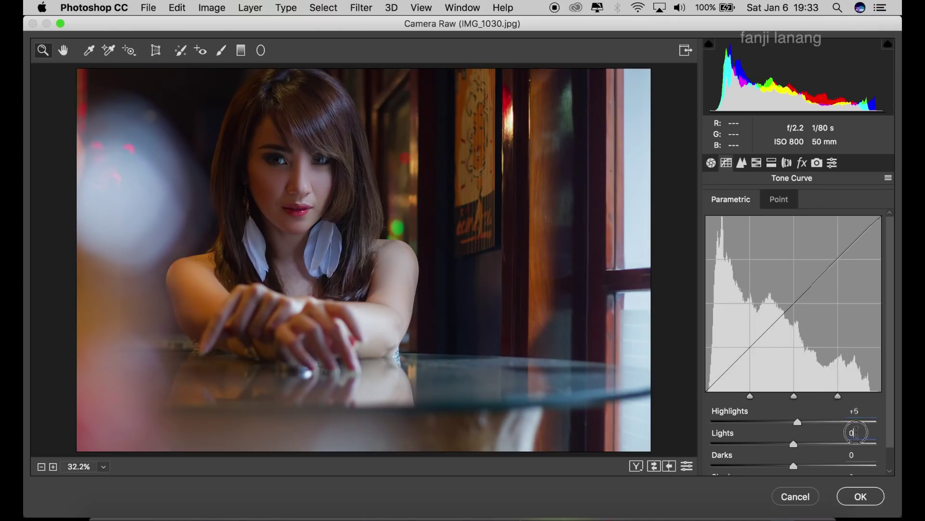
{"action": "type", "text": "5"}
{"action": "left_click", "coordinate": [858, 454]}
{"action": "key", "text": "Tab"}
{"action": "type", "text": "5"}
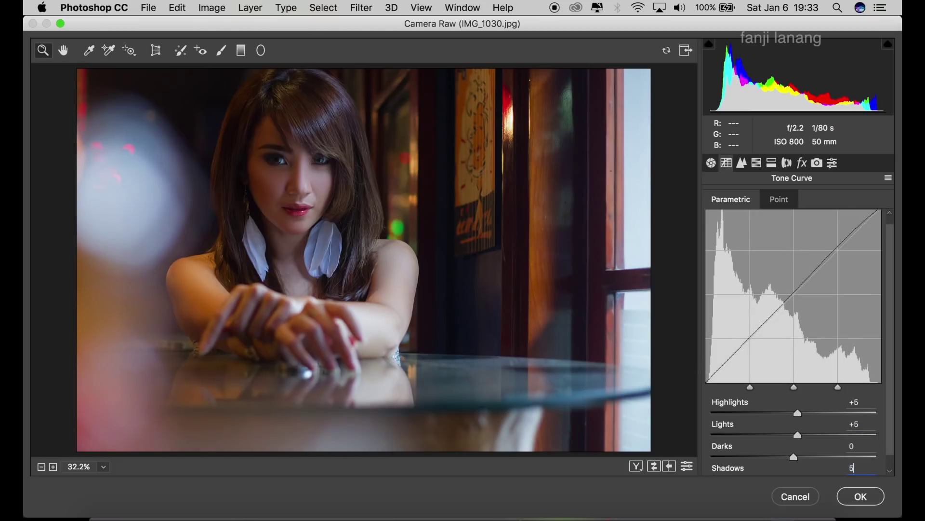
{"action": "left_click", "coordinate": [865, 447]}
{"action": "type", "text": "5"}
{"action": "key", "text": "Tab"}
{"action": "type", "text": "-5"}
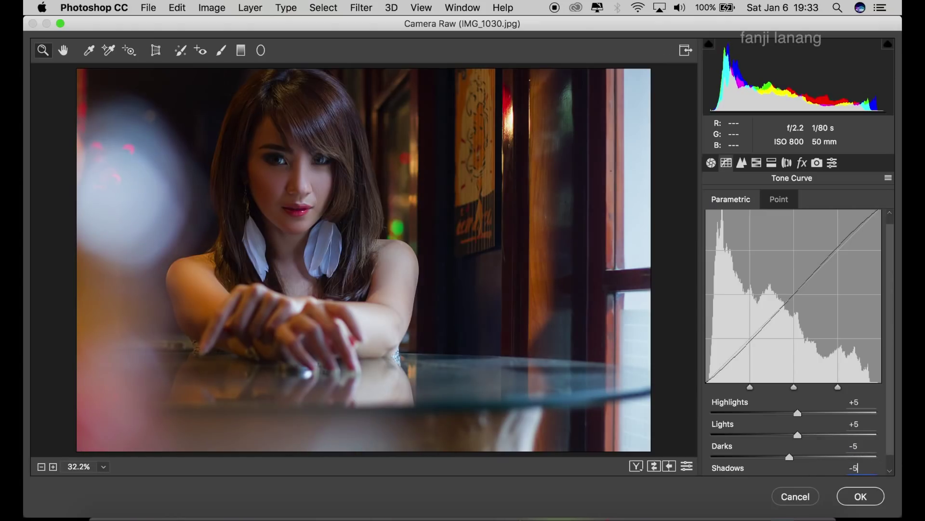
In HSL Hue, set Blues -37, Aquas +100, Greens +56 and Yellows -100
{"action": "left_click", "coordinate": [742, 165]}
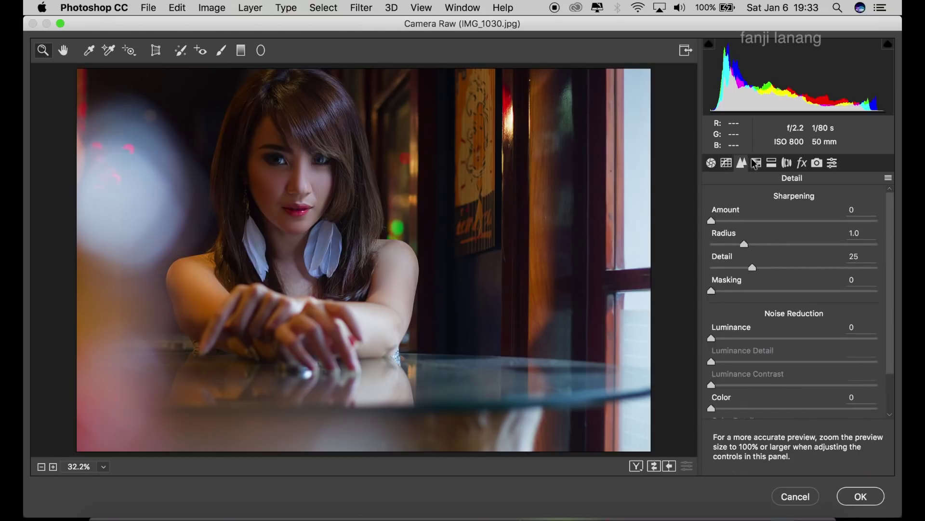
{"action": "left_click", "coordinate": [757, 164]}
{"action": "left_click", "coordinate": [767, 223]}
{"action": "left_click", "coordinate": [807, 223]}
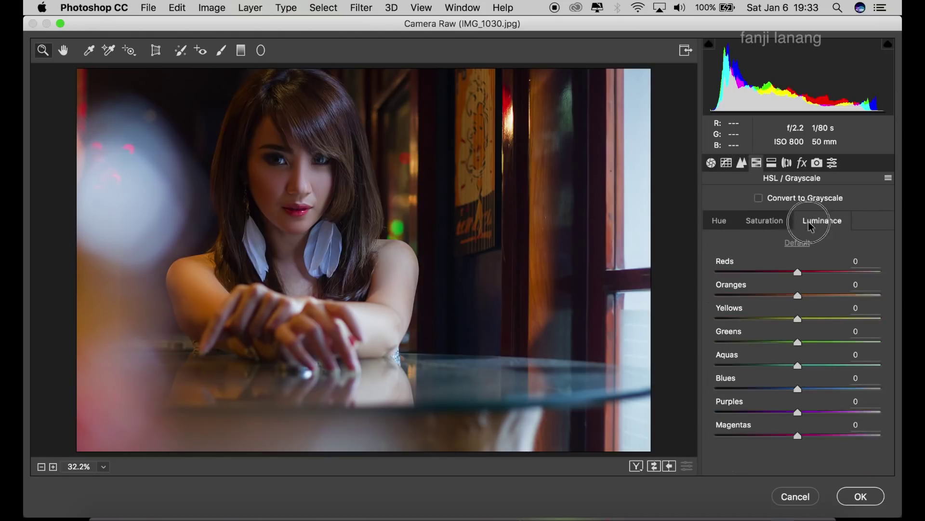
{"action": "left_click", "coordinate": [765, 227]}
{"action": "left_click", "coordinate": [716, 224]}
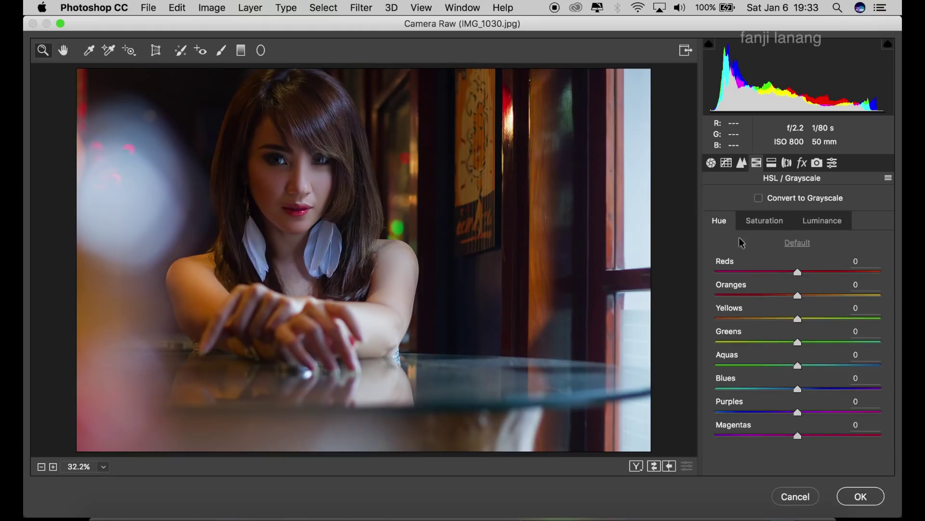
{"action": "left_click", "coordinate": [778, 390]}
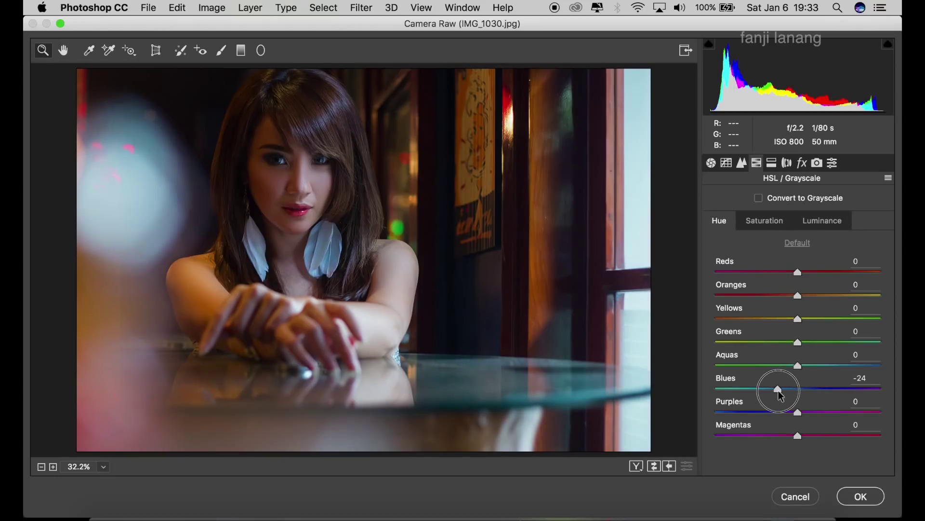
{"action": "left_click_drag", "start_coordinate": [767, 390], "coordinate": [768, 390]}
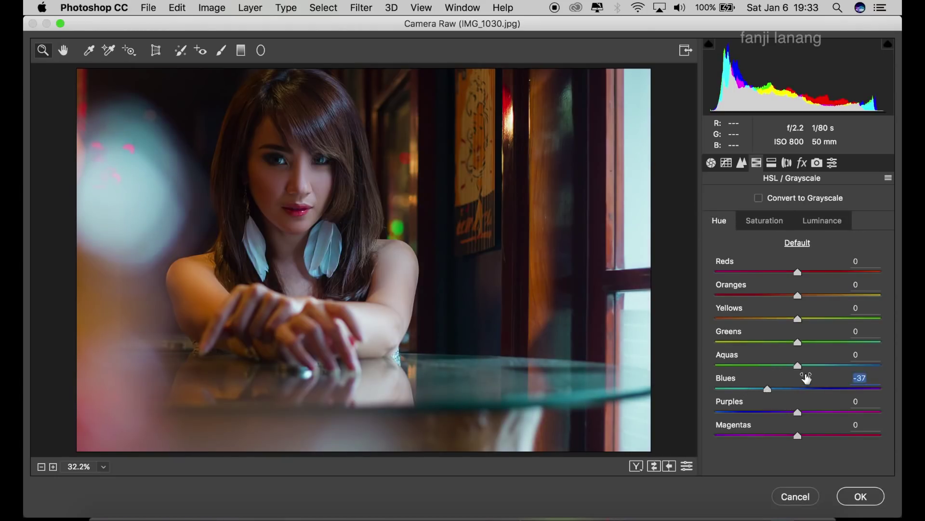
{"action": "left_click_drag", "start_coordinate": [803, 366], "coordinate": [892, 360]}
{"action": "left_click", "coordinate": [891, 362]}
{"action": "mouse_move", "coordinate": [798, 343]}
{"action": "left_mouse_down"}
{"action": "mouse_move", "coordinate": [669, 356]}
{"action": "mouse_move", "coordinate": [899, 331]}
{"action": "mouse_move", "coordinate": [657, 355]}
{"action": "mouse_move", "coordinate": [892, 331]}
{"action": "mouse_move", "coordinate": [821, 345]}
{"action": "mouse_move", "coordinate": [844, 342]}
{"action": "left_mouse_up"}
{"action": "mouse_move", "coordinate": [796, 319]}
{"action": "left_mouse_down"}
{"action": "mouse_move", "coordinate": [709, 324]}
{"action": "mouse_move", "coordinate": [892, 320]}
{"action": "mouse_move", "coordinate": [588, 355]}
{"action": "left_mouse_up"}
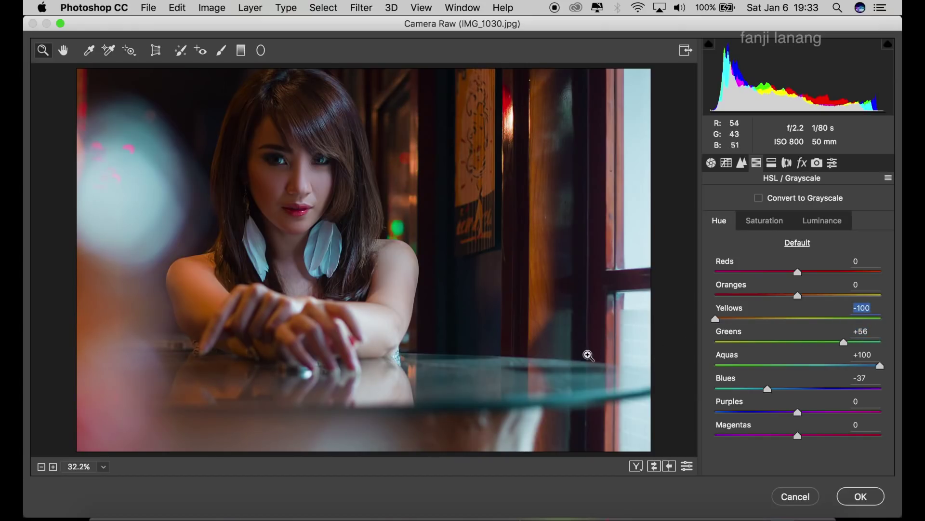
Raise the Oranges luminance to +25
{"action": "left_click", "coordinate": [818, 223]}
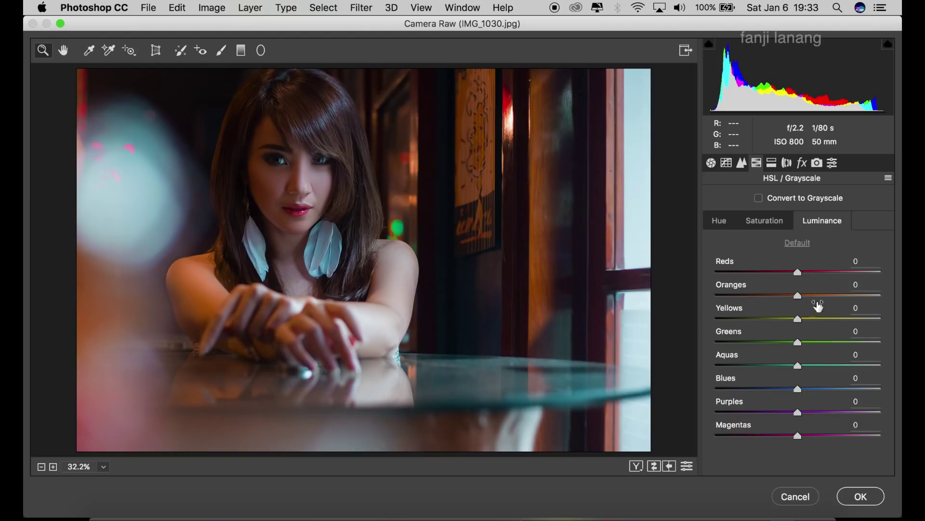
{"action": "left_click", "coordinate": [822, 295]}
{"action": "mouse_move", "coordinate": [822, 296]}
{"action": "left_mouse_down"}
{"action": "mouse_move", "coordinate": [812, 295]}
{"action": "mouse_move", "coordinate": [819, 308]}
{"action": "left_mouse_up"}
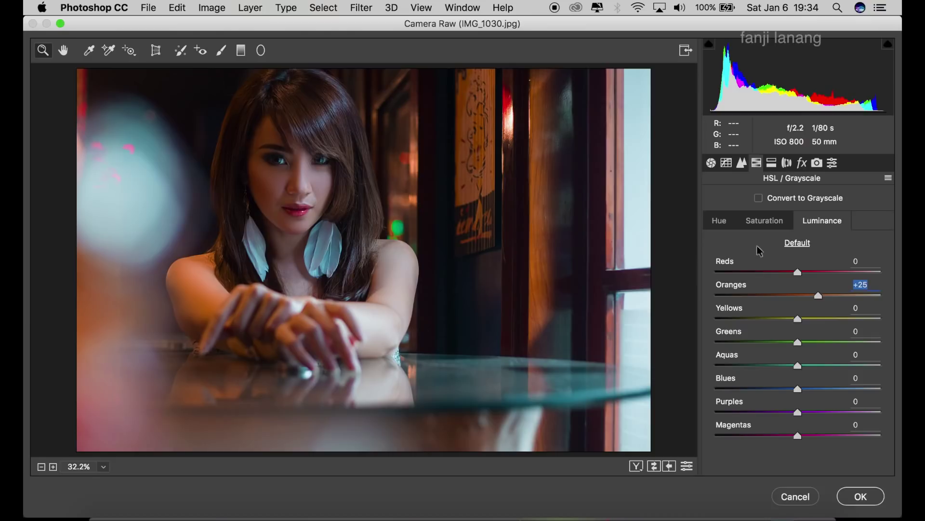
In Camera Calibration, nudge the Blue Primary hue and push the Green Primary hue to +100
{"action": "left_click", "coordinate": [783, 165]}
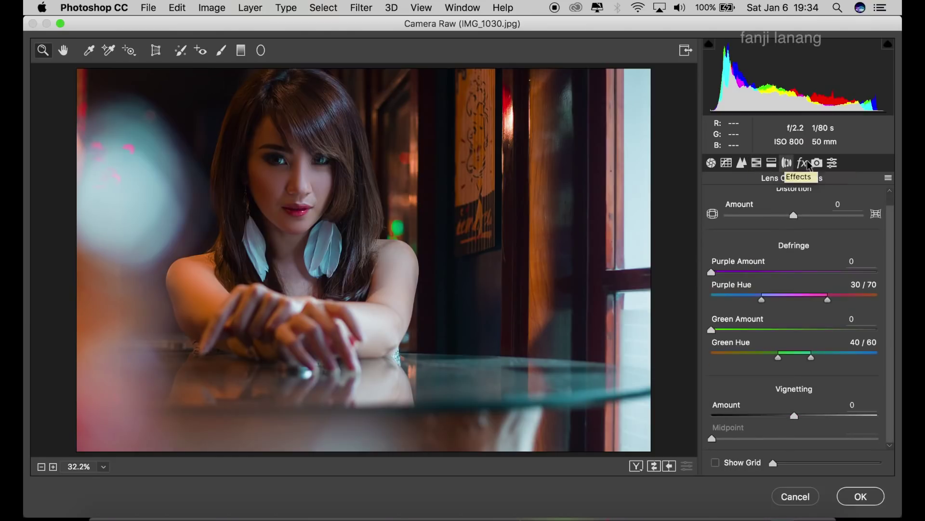
{"action": "left_click", "coordinate": [802, 162]}
{"action": "left_click", "coordinate": [818, 164]}
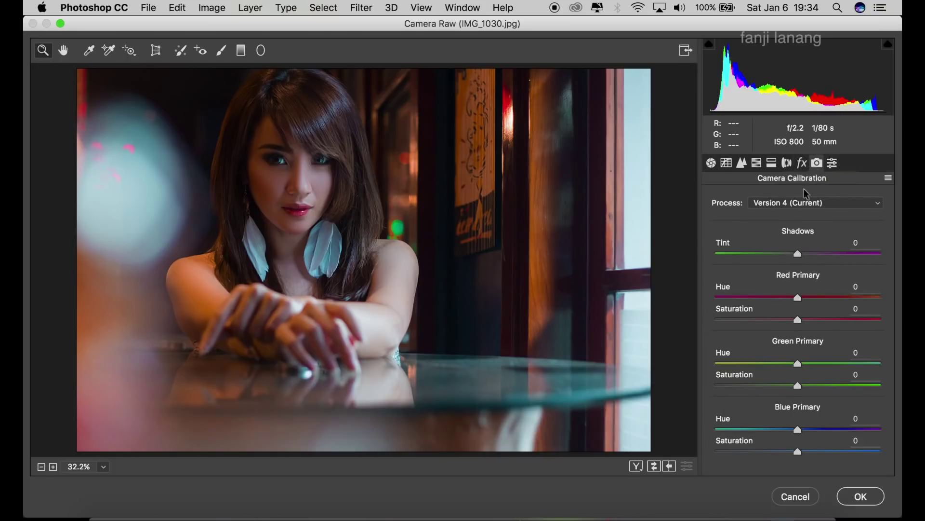
{"action": "mouse_move", "coordinate": [798, 429]}
{"action": "left_mouse_down"}
{"action": "mouse_move", "coordinate": [900, 422]}
{"action": "mouse_move", "coordinate": [586, 432]}
{"action": "mouse_move", "coordinate": [802, 426]}
{"action": "left_mouse_up"}
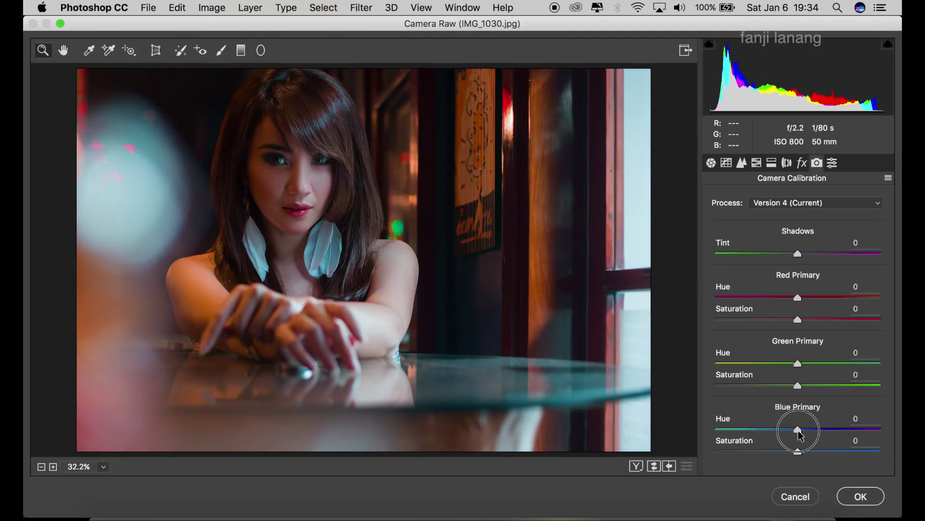
{"action": "left_click_drag", "start_coordinate": [797, 364], "coordinate": [892, 373]}
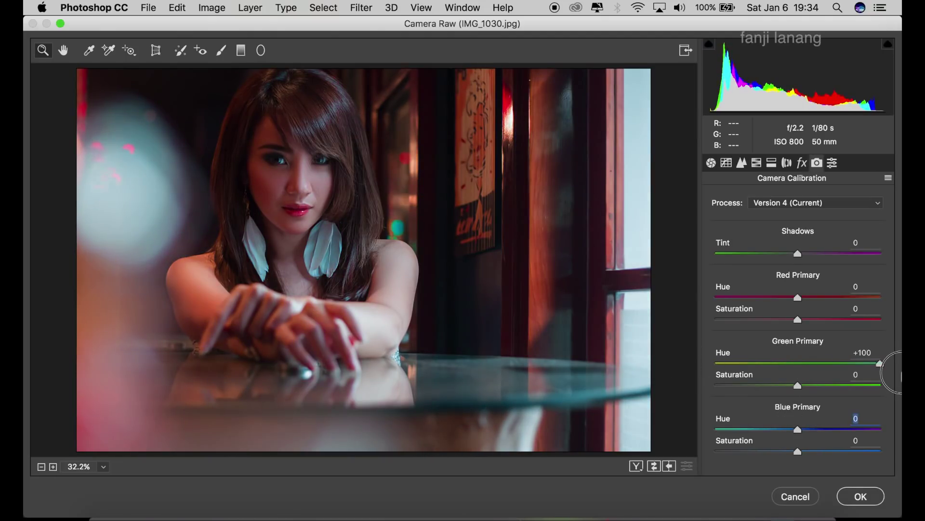
{"action": "left_click_drag", "start_coordinate": [892, 373], "coordinate": [892, 372]}
Settle the primaries at Red hue +20, Green hue +40 and Blue hue -21
{"action": "mouse_move", "coordinate": [797, 429]}
{"action": "left_mouse_down"}
{"action": "mouse_move", "coordinate": [896, 419]}
{"action": "mouse_move", "coordinate": [814, 441]}
{"action": "left_mouse_up"}
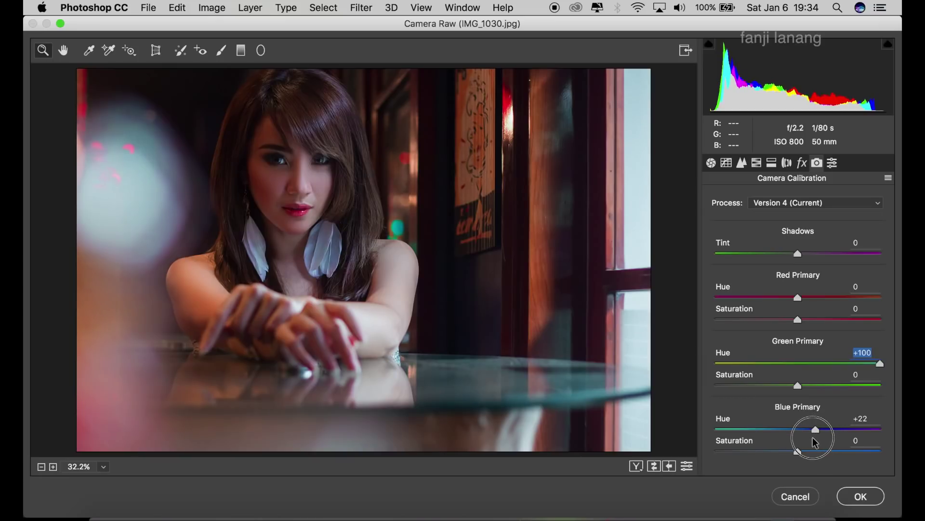
{"action": "left_click_drag", "start_coordinate": [815, 442], "coordinate": [798, 453]}
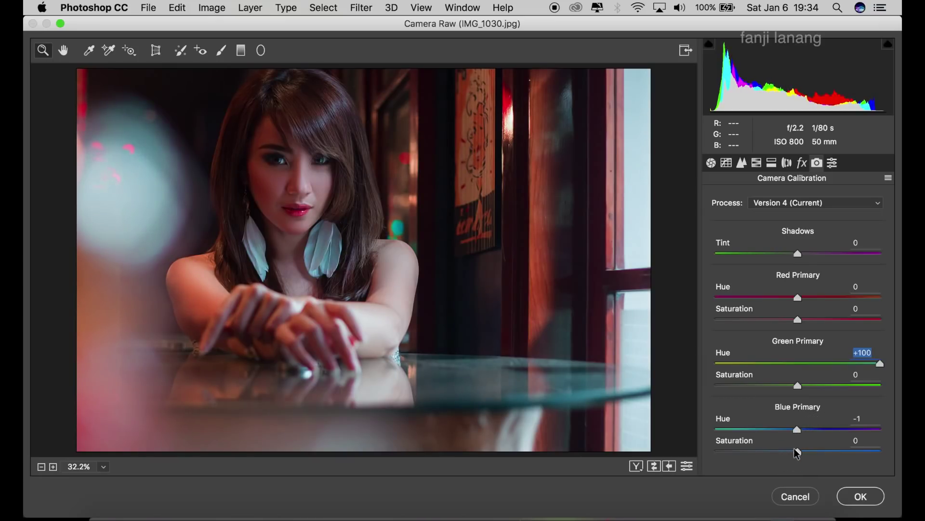
{"action": "left_click_drag", "start_coordinate": [795, 365], "coordinate": [832, 374]}
{"action": "mouse_move", "coordinate": [803, 431]}
{"action": "left_mouse_down"}
{"action": "mouse_move", "coordinate": [776, 430]}
{"action": "mouse_move", "coordinate": [799, 430]}
{"action": "left_mouse_up"}
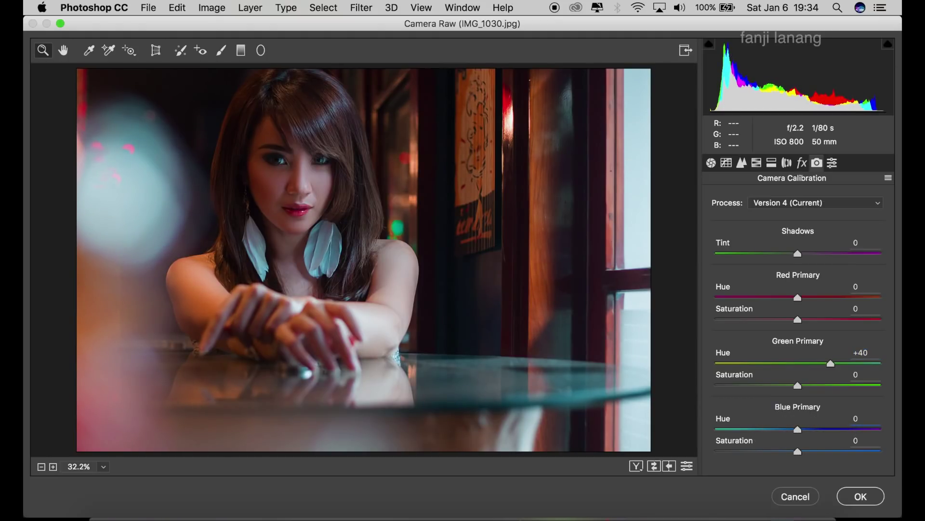
{"action": "mouse_move", "coordinate": [800, 301]}
{"action": "left_mouse_down"}
{"action": "mouse_move", "coordinate": [843, 305]}
{"action": "mouse_move", "coordinate": [818, 321]}
{"action": "left_mouse_up"}
{"action": "mouse_move", "coordinate": [783, 435]}
{"action": "left_mouse_down"}
{"action": "mouse_move", "coordinate": [751, 435]}
{"action": "mouse_move", "coordinate": [783, 439]}
{"action": "left_mouse_up"}
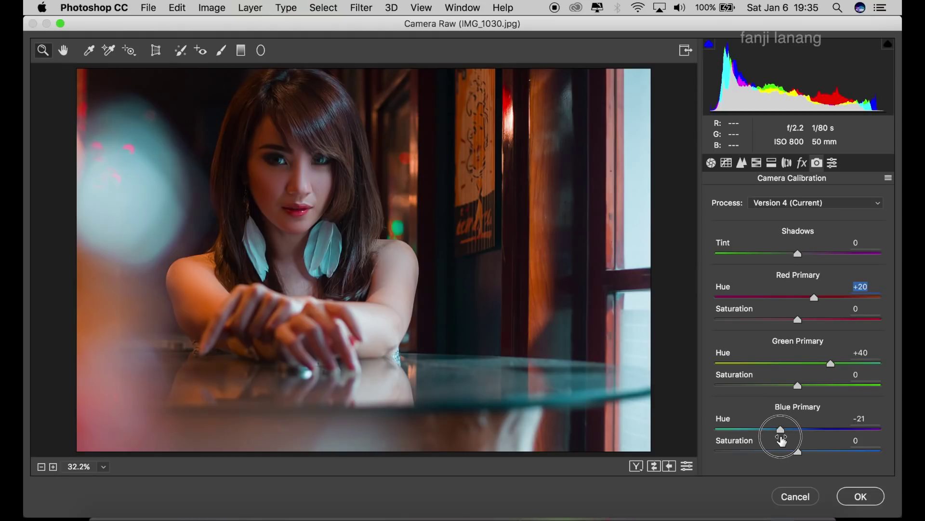
{"action": "left_click_drag", "start_coordinate": [782, 439], "coordinate": [782, 438]}
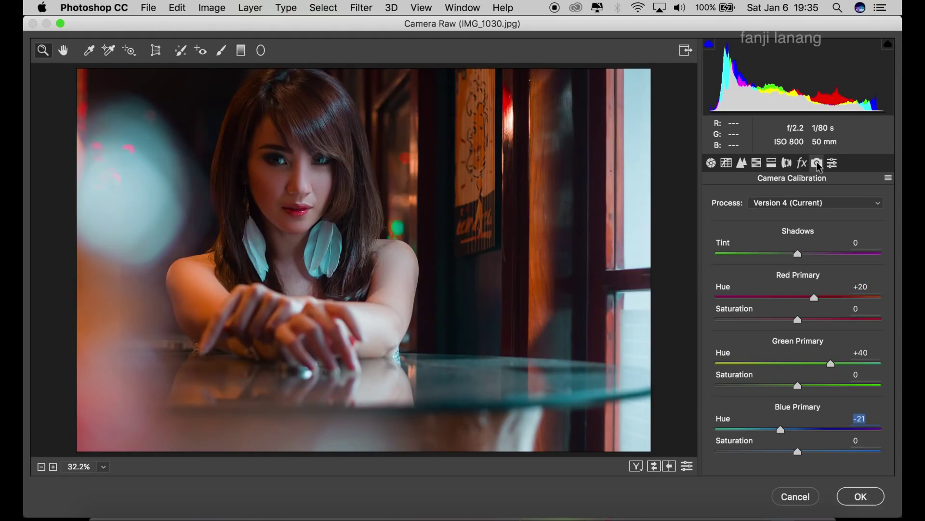
Tint the Split Toning highlights teal with hue 197 and saturation 15
{"action": "left_click", "coordinate": [772, 163]}
{"action": "left_click_drag", "start_coordinate": [785, 219], "coordinate": [808, 232]}
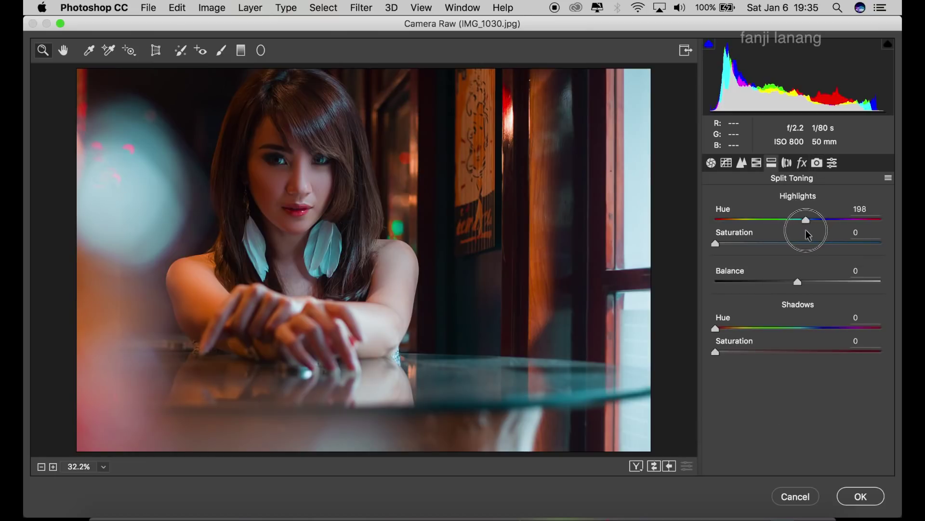
{"action": "left_click_drag", "start_coordinate": [726, 248], "coordinate": [748, 253]}
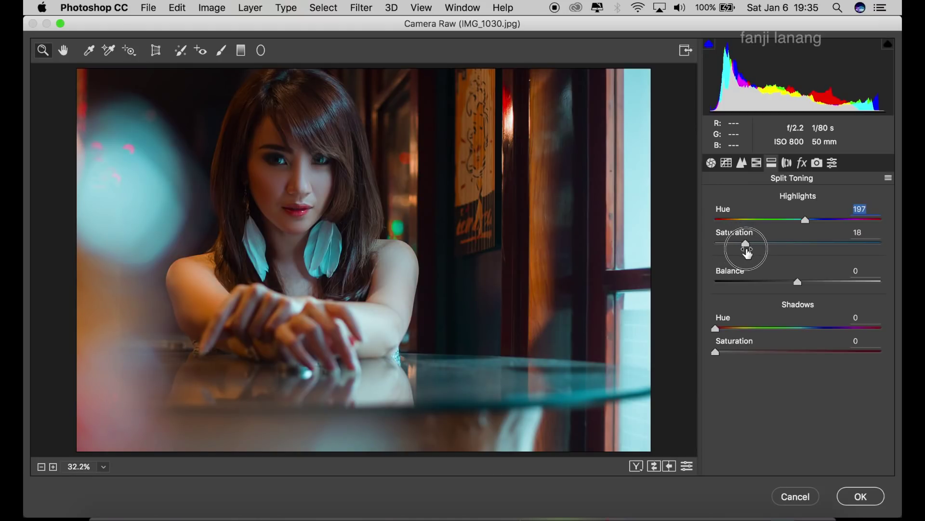
{"action": "left_click_drag", "start_coordinate": [747, 252], "coordinate": [740, 256]}
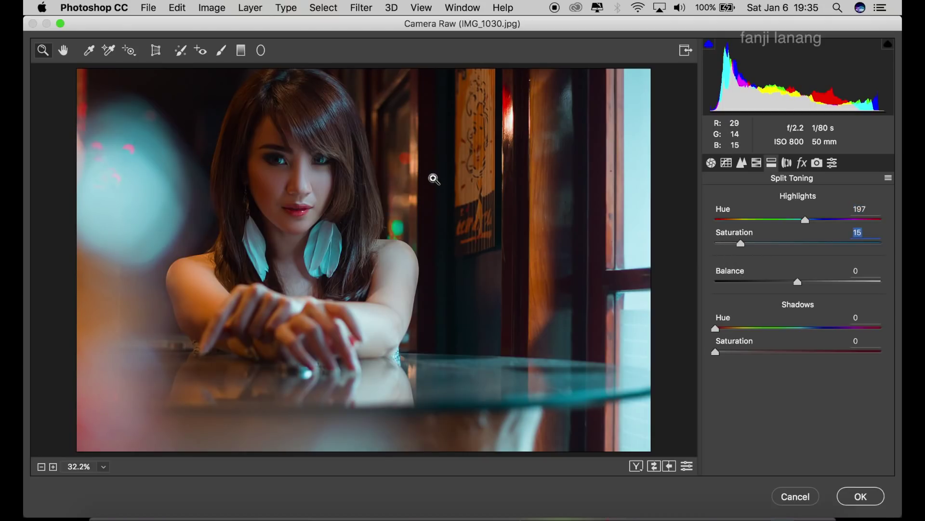
Shape a gentle custom Point tone curve, keeping the midpoint near input 127, output 128
{"action": "left_click", "coordinate": [727, 163]}
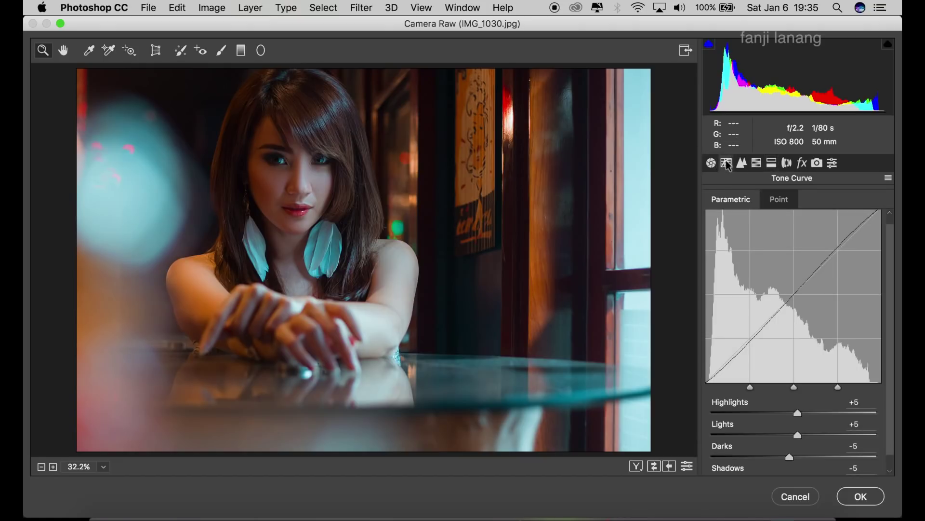
{"action": "left_click", "coordinate": [774, 201]}
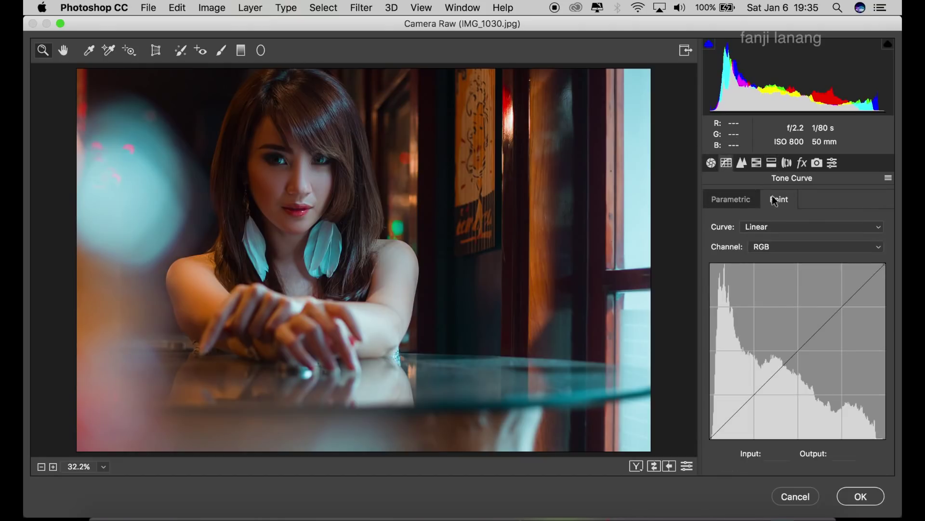
{"action": "left_click", "coordinate": [777, 201]}
{"action": "left_click_drag", "start_coordinate": [713, 437], "coordinate": [706, 430]}
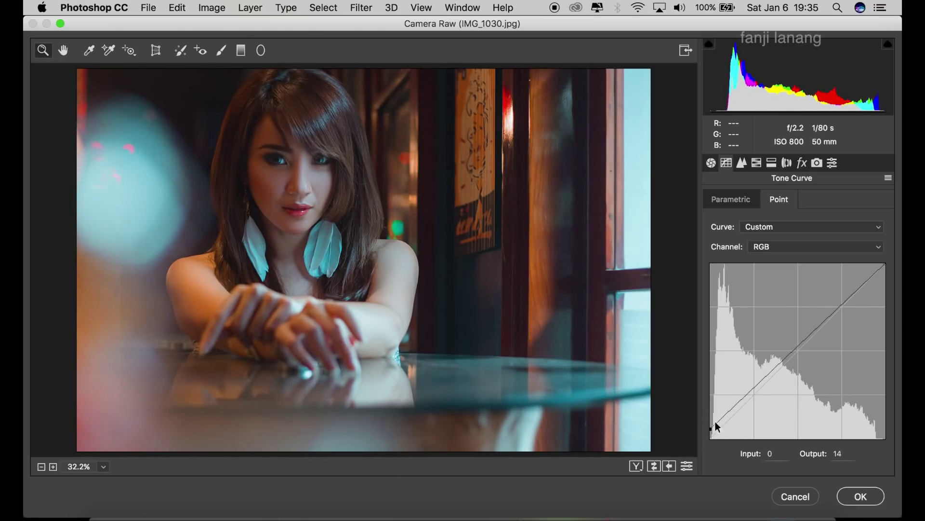
{"action": "left_click", "coordinate": [733, 410]}
{"action": "left_click_drag", "start_coordinate": [732, 410], "coordinate": [733, 416]}
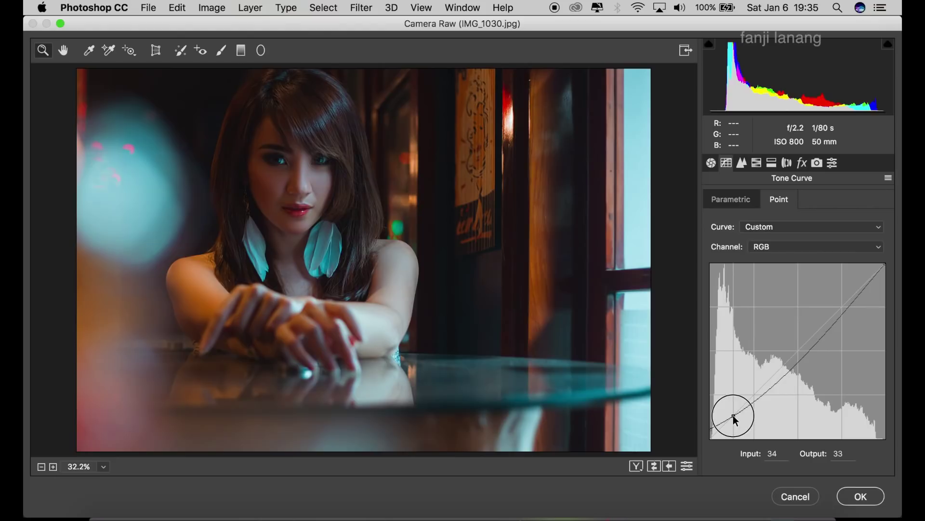
{"action": "left_click_drag", "start_coordinate": [791, 363], "coordinate": [799, 355]}
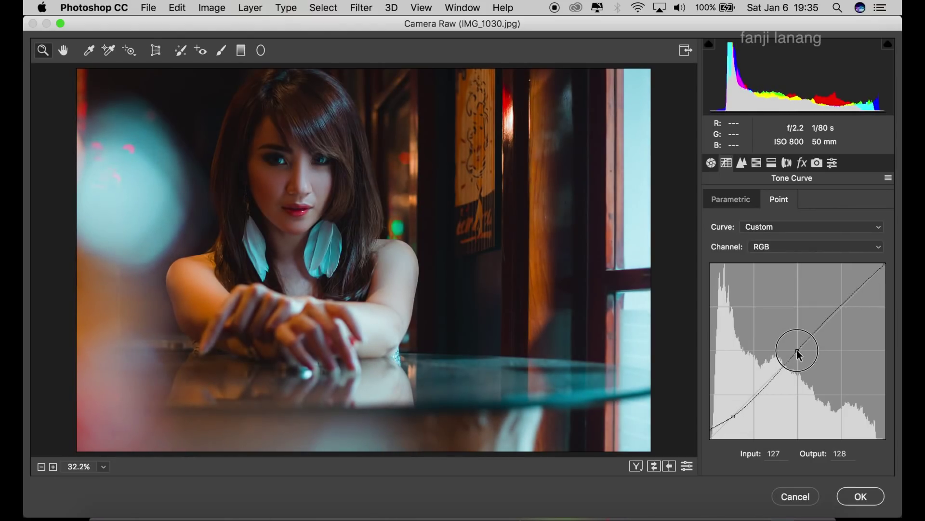
{"action": "mouse_move", "coordinate": [886, 267]}
{"action": "left_mouse_down"}
{"action": "mouse_move", "coordinate": [892, 302]}
{"action": "mouse_move", "coordinate": [892, 260]}
{"action": "left_mouse_up"}
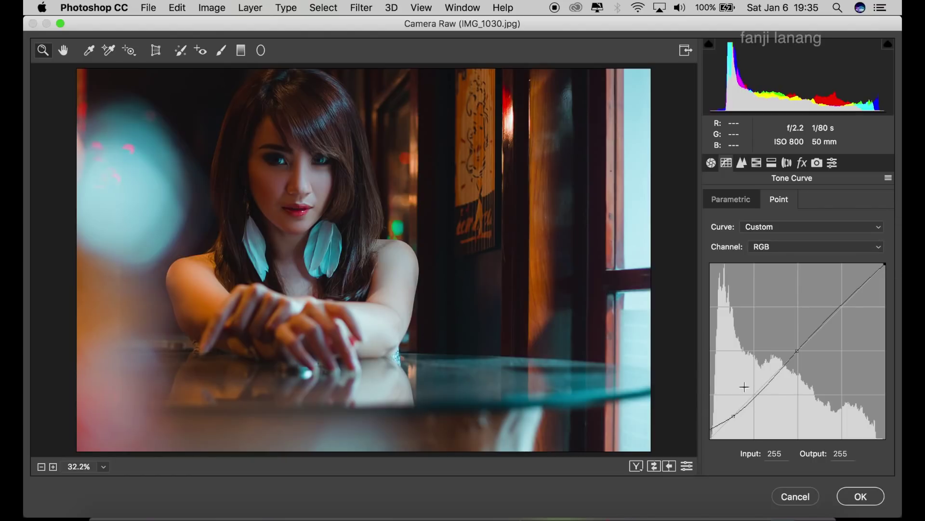
{"action": "left_click", "coordinate": [716, 164]}
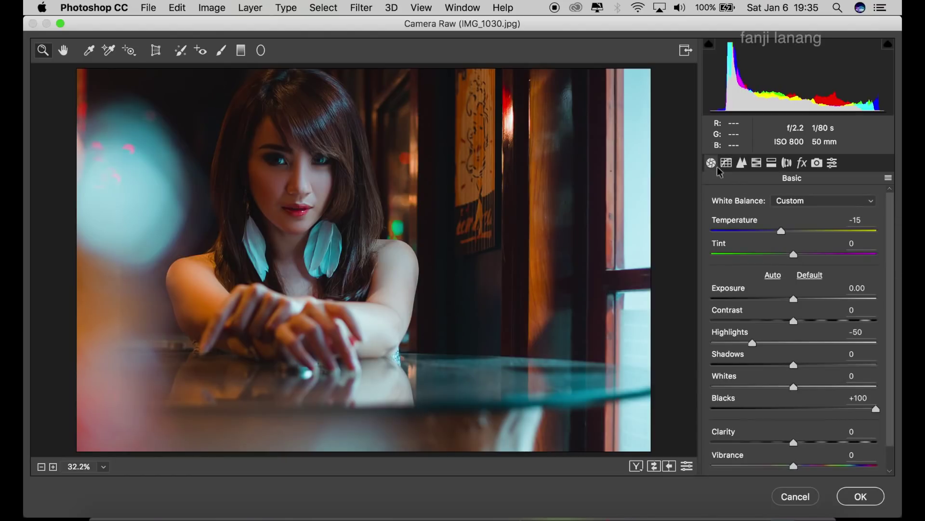
Check the Before/After view, then apply the Camera Raw grade to Background copy
{"action": "left_click", "coordinate": [636, 467]}
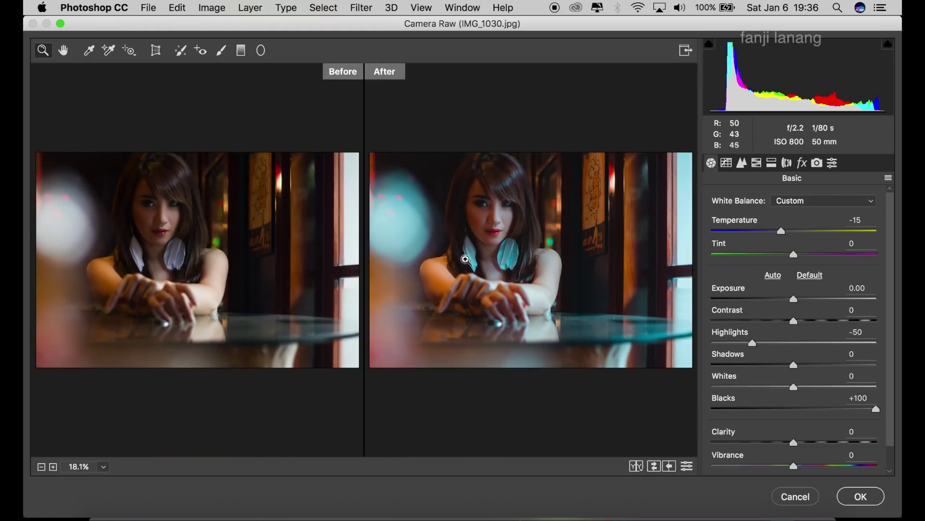
{"action": "left_click", "coordinate": [864, 499]}
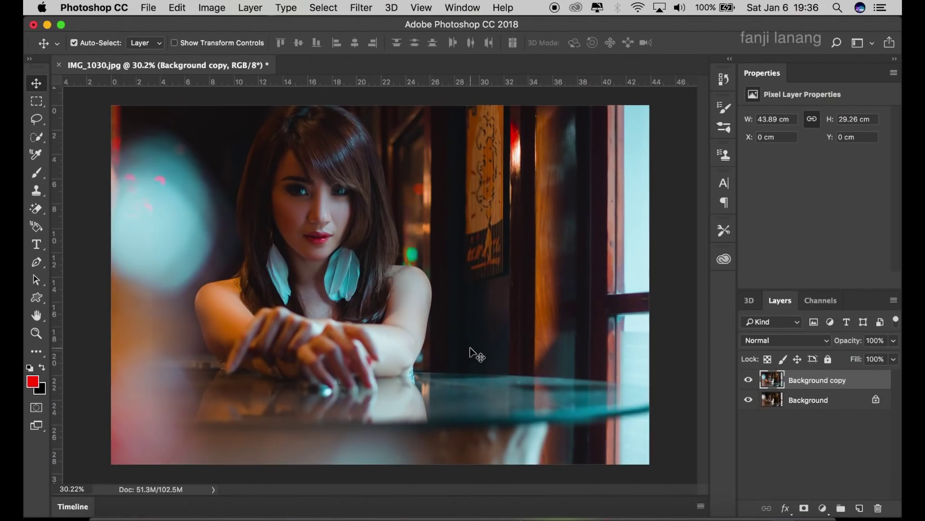
{"action": "scroll", "coordinate": [470, 348], "scroll_direction": "up", "scroll_amount": 1}
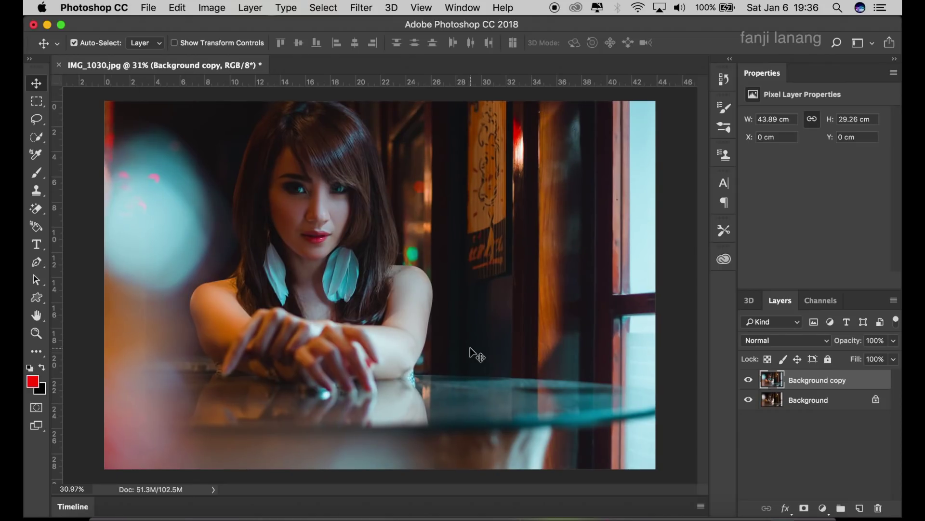
Open bokeh_texture_by_lieveheersbeestje-d5xsg7w.jpg as a second document
{"action": "left_click", "coordinate": [37, 84]}
{"action": "left_click", "coordinate": [149, 7]}
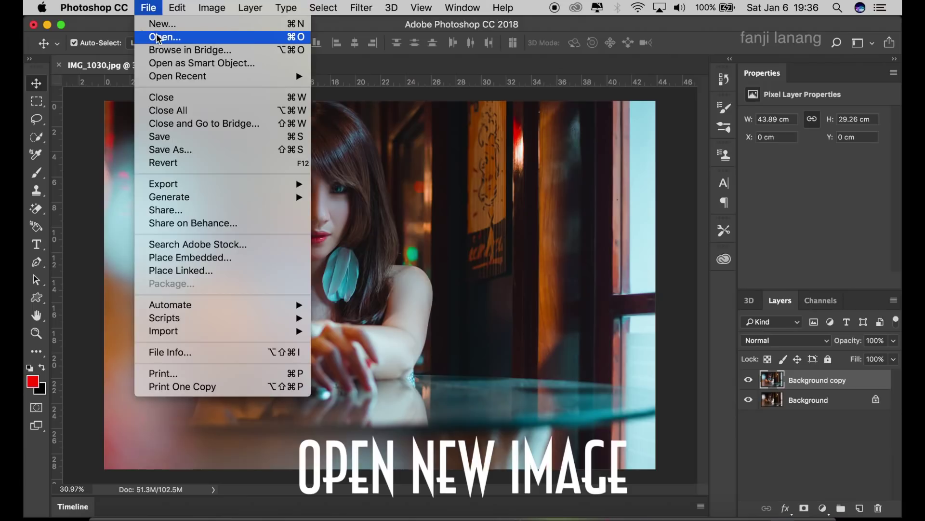
{"action": "left_click", "coordinate": [160, 37]}
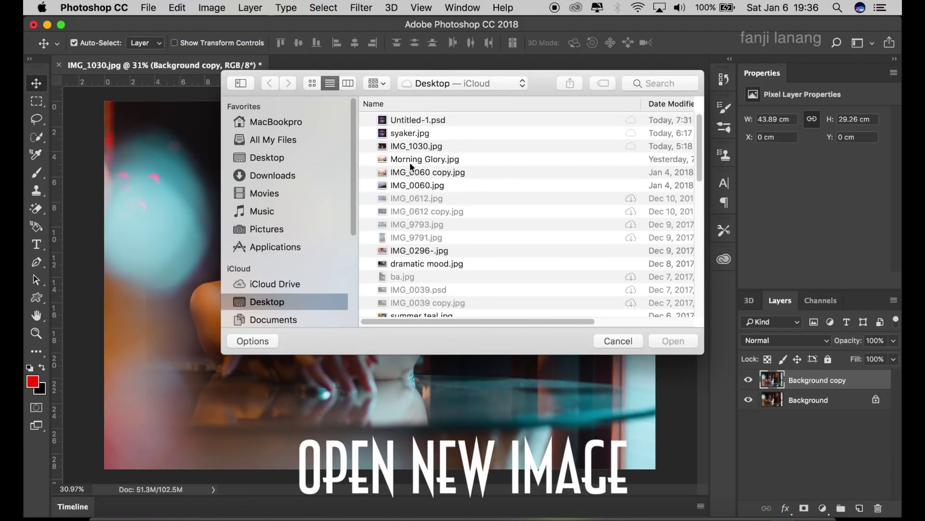
{"action": "scroll", "coordinate": [514, 158], "scroll_direction": "down", "scroll_amount": 1}
{"action": "scroll", "coordinate": [514, 159], "scroll_direction": "down", "scroll_amount": 5}
{"action": "scroll", "coordinate": [514, 158], "scroll_direction": "down", "scroll_amount": 5}
{"action": "scroll", "coordinate": [515, 159], "scroll_direction": "down", "scroll_amount": 2}
{"action": "scroll", "coordinate": [515, 158], "scroll_direction": "down", "scroll_amount": 5}
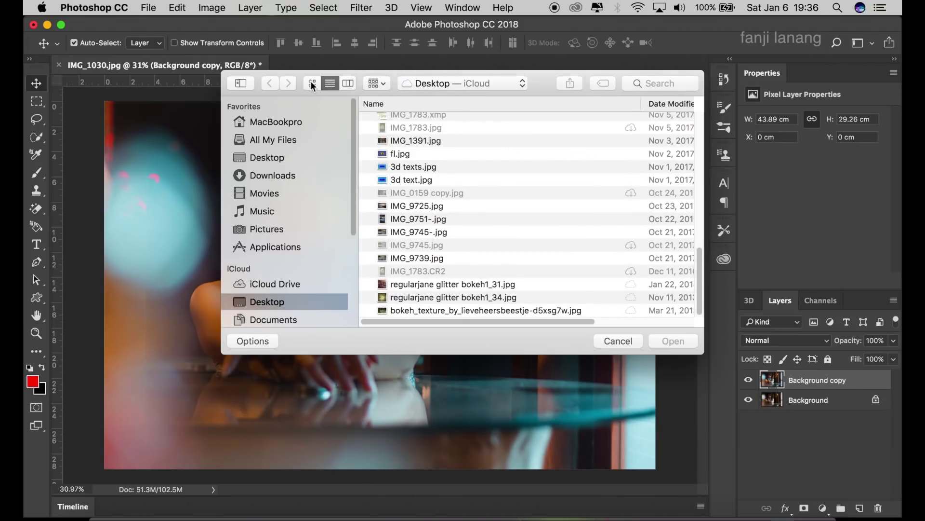
{"action": "left_click", "coordinate": [313, 84]}
{"action": "scroll", "coordinate": [511, 165], "scroll_direction": "down", "scroll_amount": 3}
{"action": "scroll", "coordinate": [511, 165], "scroll_direction": "down", "scroll_amount": 3}
{"action": "scroll", "coordinate": [511, 165], "scroll_direction": "down", "scroll_amount": 5}
{"action": "scroll", "coordinate": [511, 166], "scroll_direction": "down", "scroll_amount": 1}
{"action": "scroll", "coordinate": [512, 166], "scroll_direction": "down", "scroll_amount": 3}
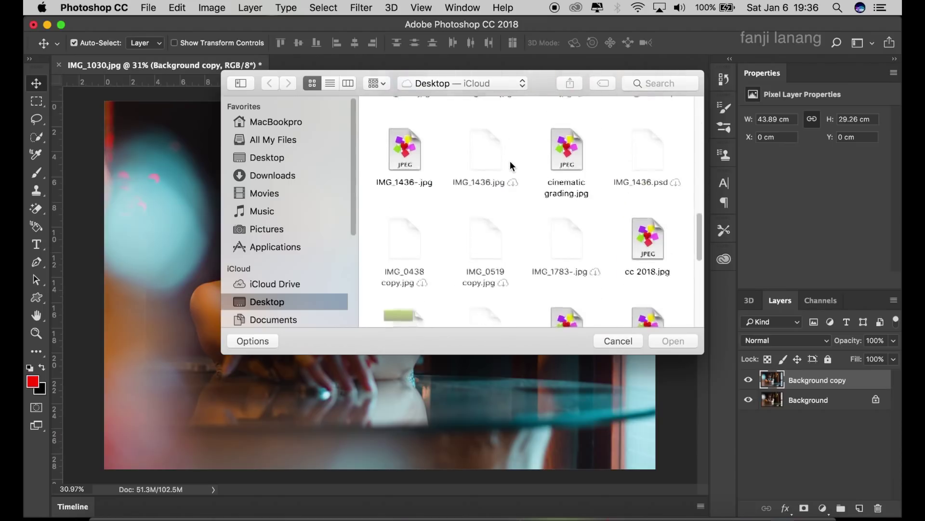
{"action": "scroll", "coordinate": [512, 166], "scroll_direction": "down", "scroll_amount": 5}
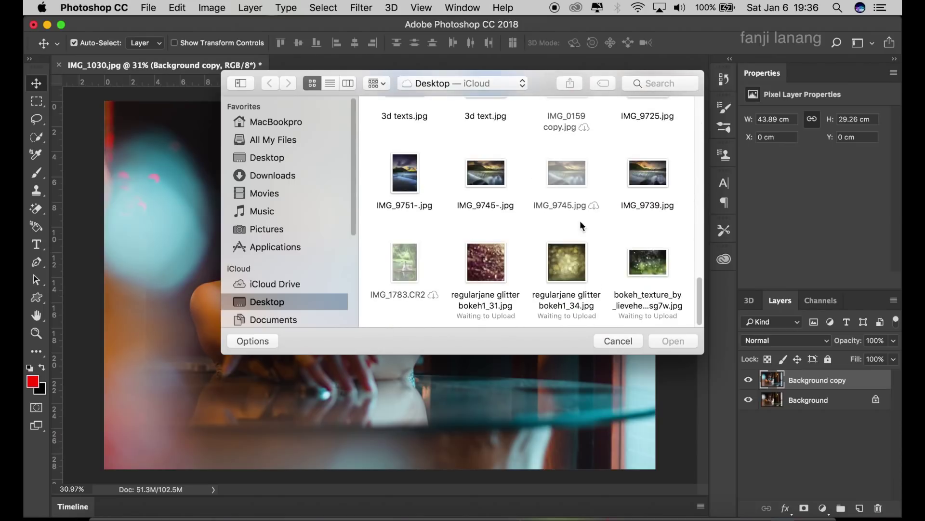
{"action": "left_click", "coordinate": [647, 264]}
{"action": "left_click", "coordinate": [679, 344]}
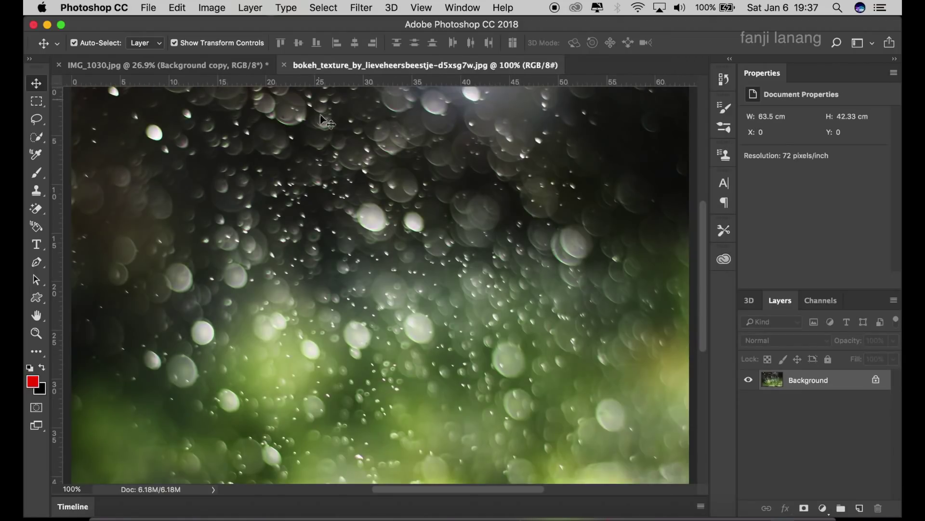
Copy the bokeh image into IMG_1030.jpg as Layer 1, scaled to cover the whole photo
{"action": "mouse_move", "coordinate": [216, 116]}
{"action": "left_mouse_down"}
{"action": "mouse_move", "coordinate": [187, 68]}
{"action": "mouse_move", "coordinate": [410, 177]}
{"action": "left_mouse_up"}
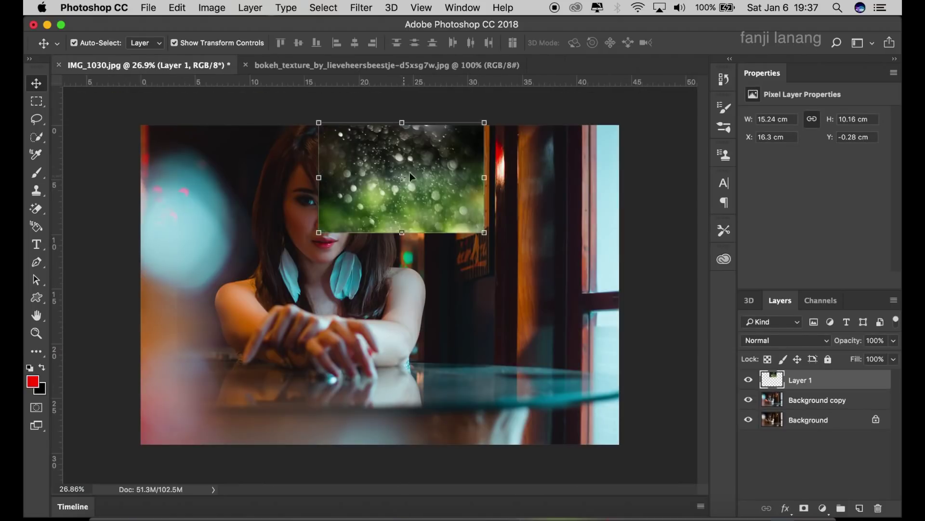
{"action": "left_click_drag", "start_coordinate": [485, 233], "coordinate": [619, 449]}
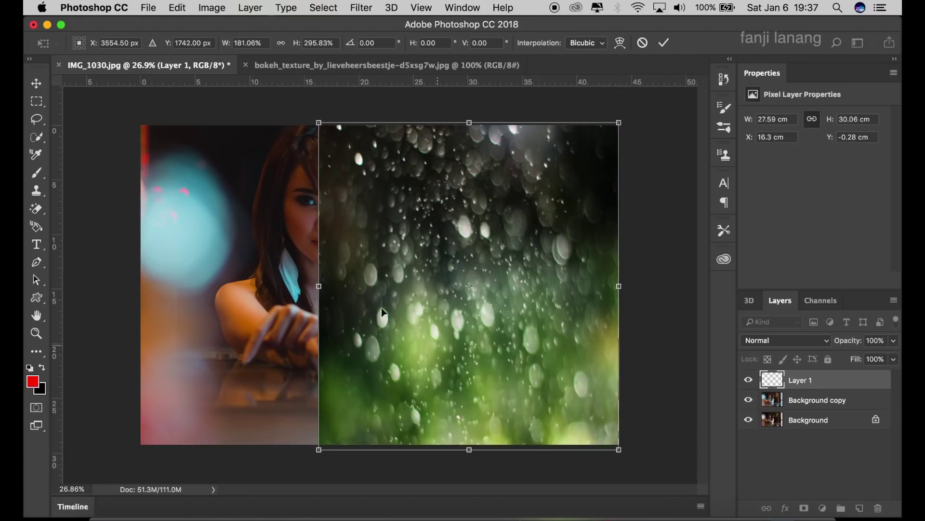
{"action": "mouse_move", "coordinate": [319, 286]}
{"action": "left_mouse_down"}
{"action": "mouse_move", "coordinate": [153, 278]}
{"action": "mouse_move", "coordinate": [141, 270]}
{"action": "left_mouse_up"}
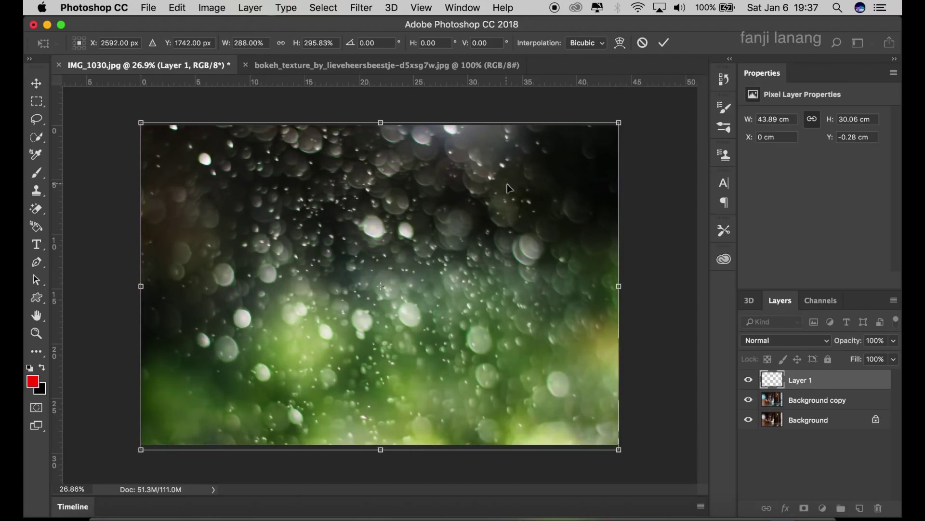
{"action": "left_click_drag", "start_coordinate": [620, 124], "coordinate": [701, 102]}
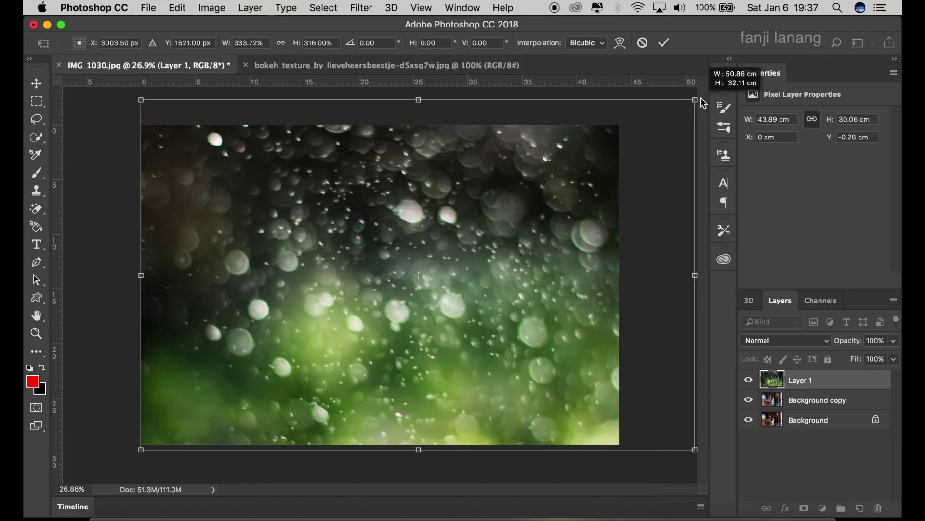
{"action": "left_click", "coordinate": [664, 43]}
Try Darken, Linear Burn, Overlay and Soft Light blend modes on the bokeh layer
{"action": "left_click", "coordinate": [772, 340]}
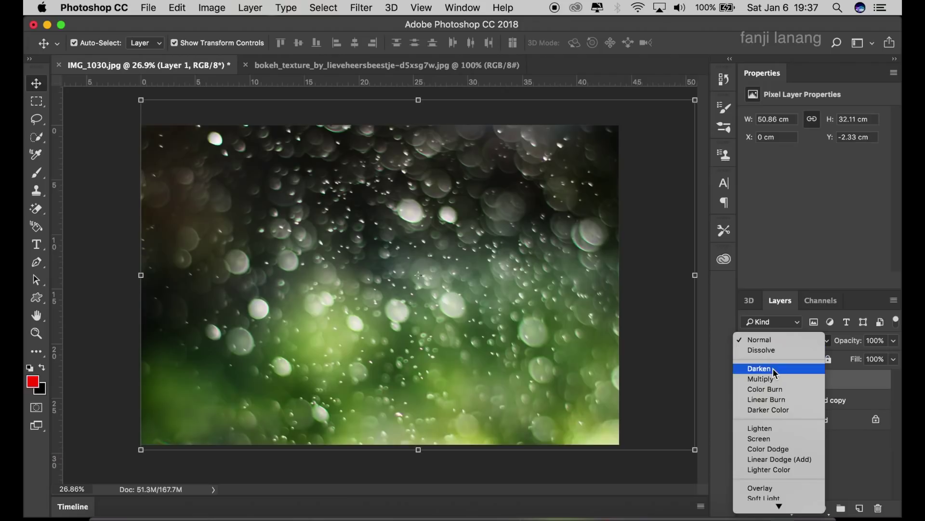
{"action": "left_click", "coordinate": [777, 354]}
{"action": "left_click", "coordinate": [776, 341]}
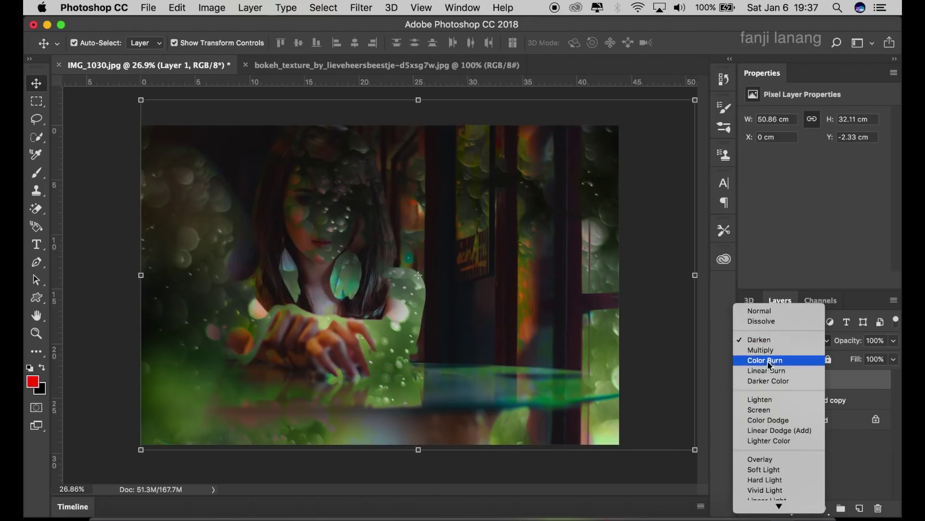
{"action": "left_click", "coordinate": [770, 371]}
{"action": "left_click", "coordinate": [767, 341]}
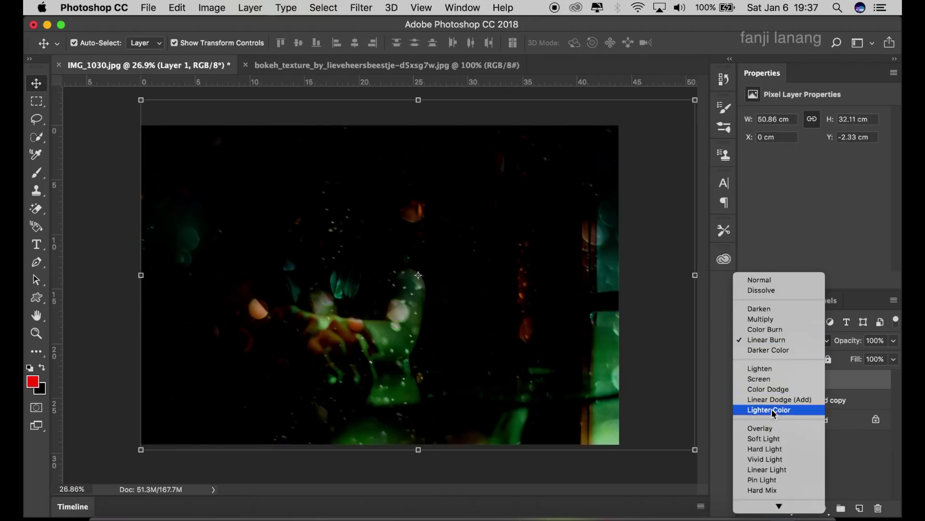
{"action": "left_click", "coordinate": [774, 429]}
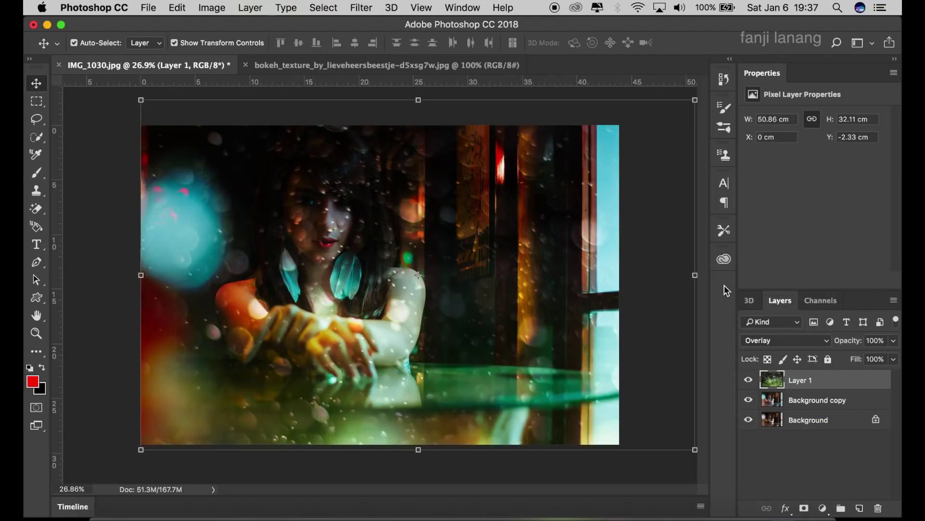
{"action": "left_click", "coordinate": [792, 340]}
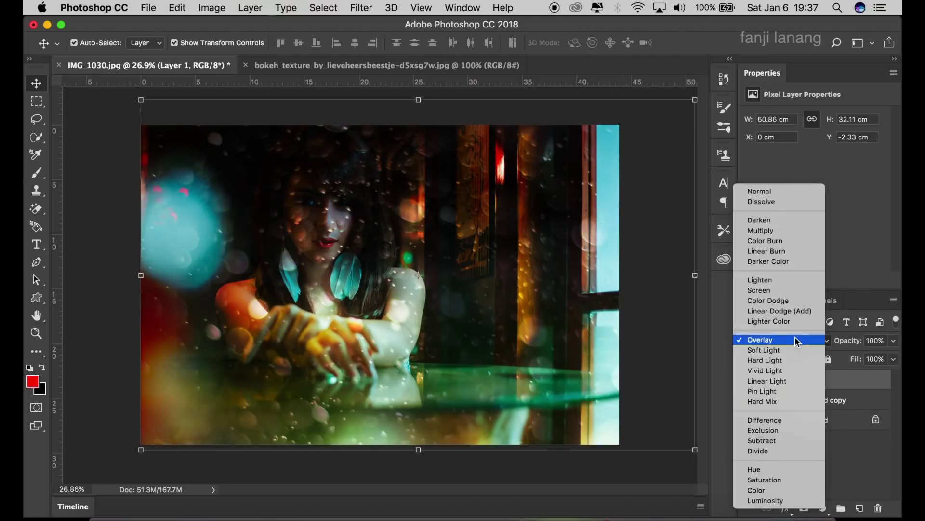
{"action": "left_click", "coordinate": [779, 352]}
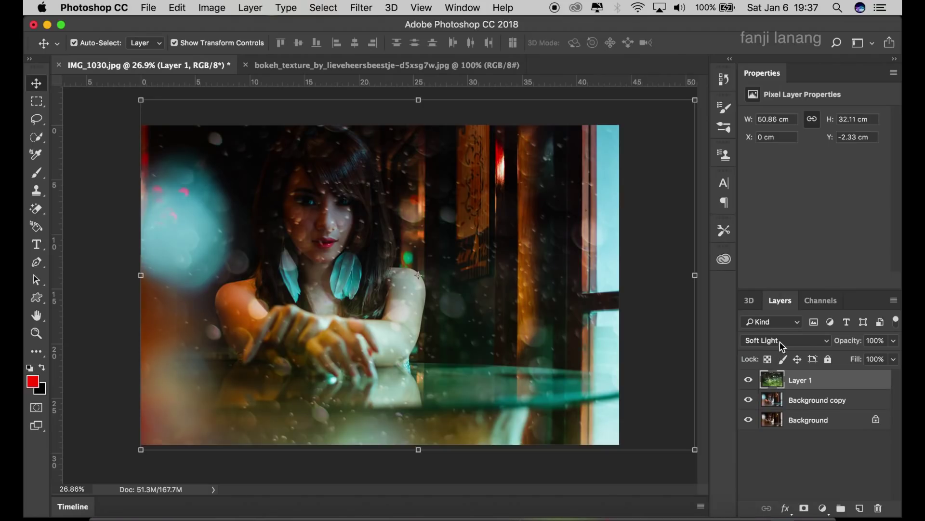
Set the bokeh Layer 1 to Screen blend mode and add a layer mask
{"action": "left_click", "coordinate": [782, 346]}
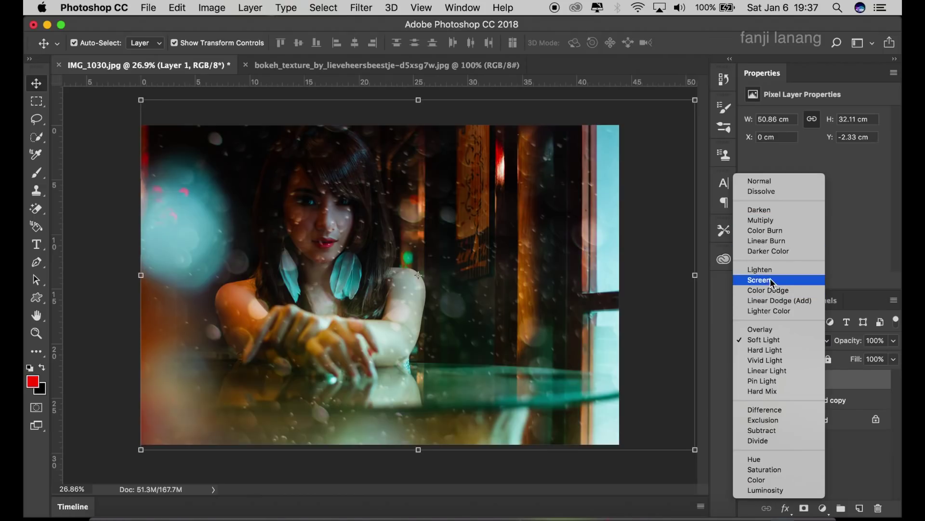
{"action": "left_click", "coordinate": [772, 282]}
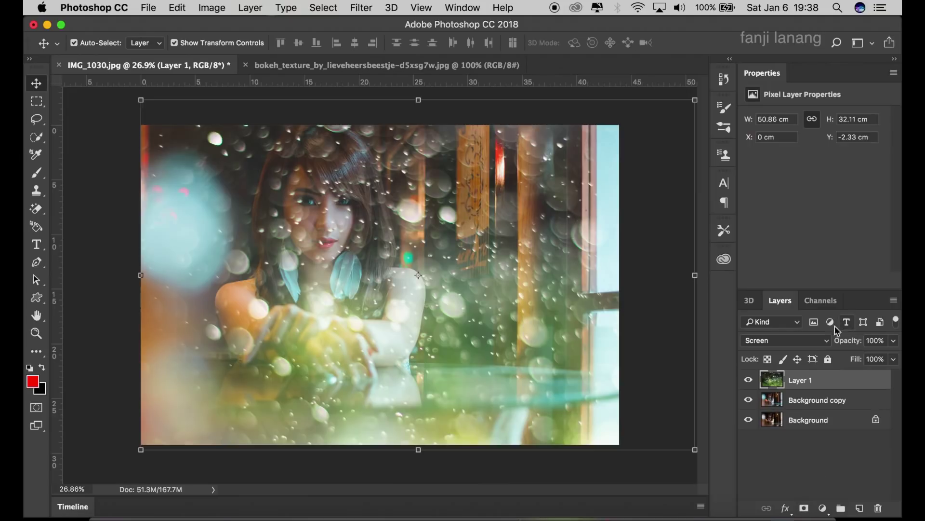
{"action": "left_click", "coordinate": [814, 340]}
{"action": "left_click", "coordinate": [800, 340]}
{"action": "left_click", "coordinate": [803, 508]}
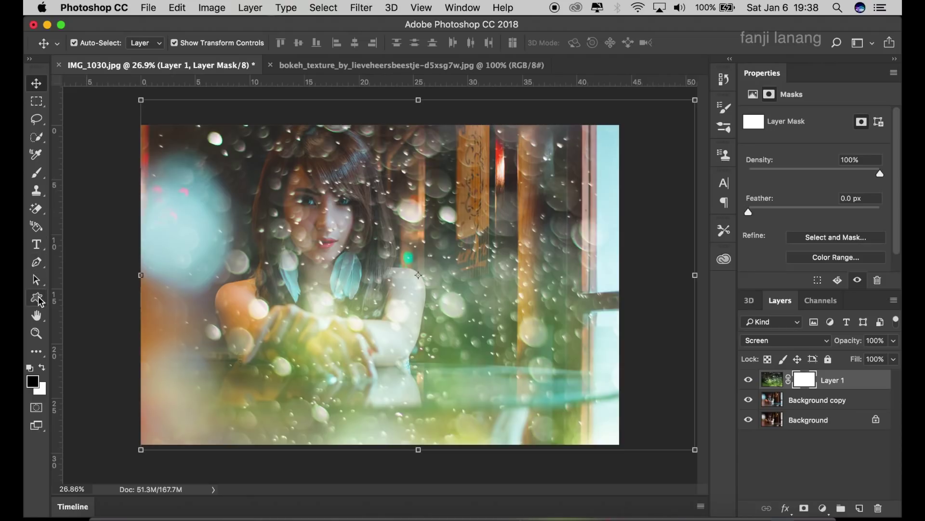
Set the Gradient tool to a black Foreground to Transparent radial gradient
{"action": "left_click", "coordinate": [38, 353]}
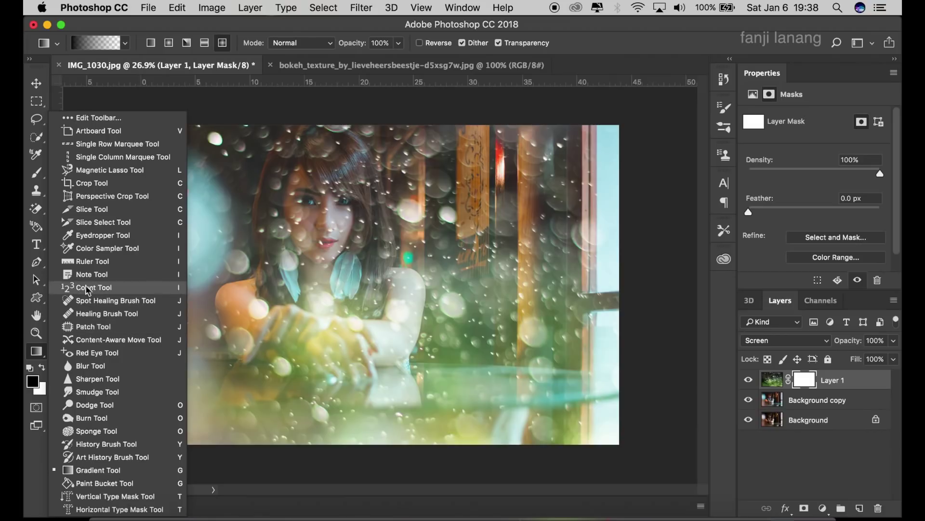
{"action": "left_click", "coordinate": [34, 351]}
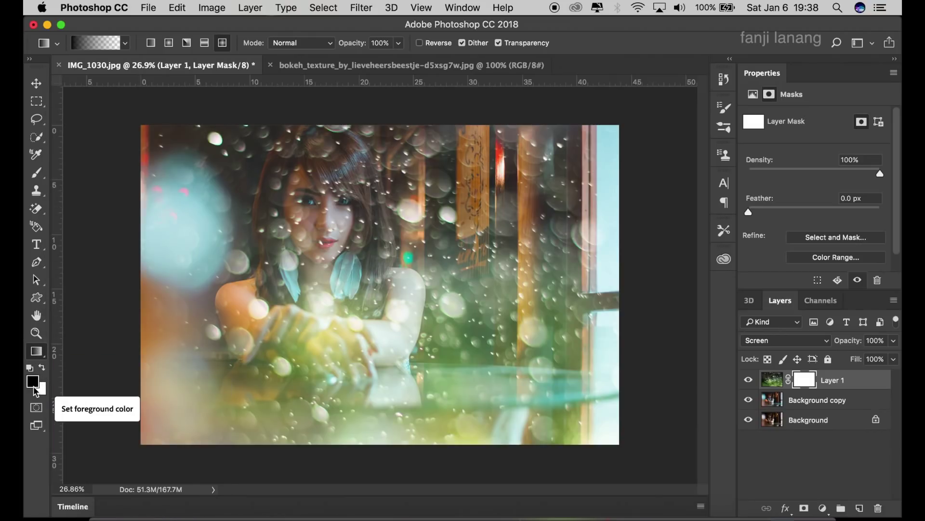
{"action": "left_click", "coordinate": [94, 49]}
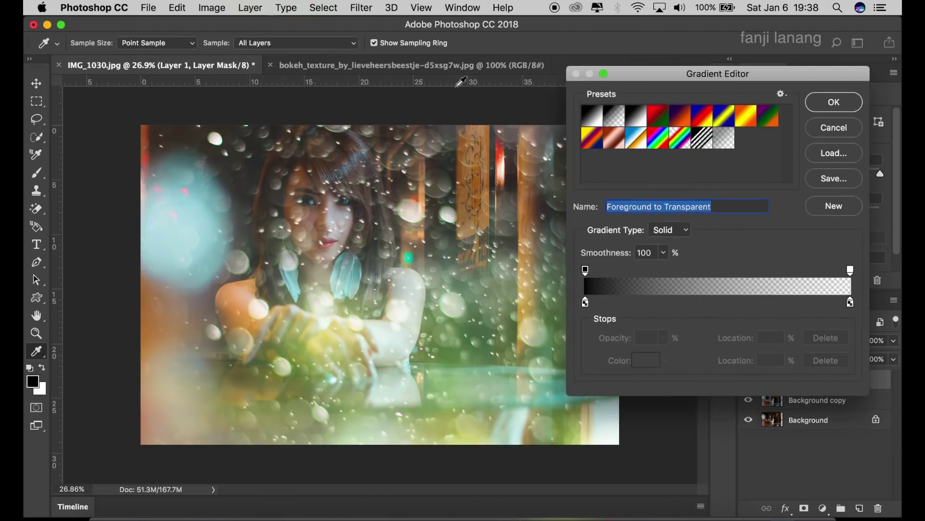
{"action": "left_click", "coordinate": [829, 102]}
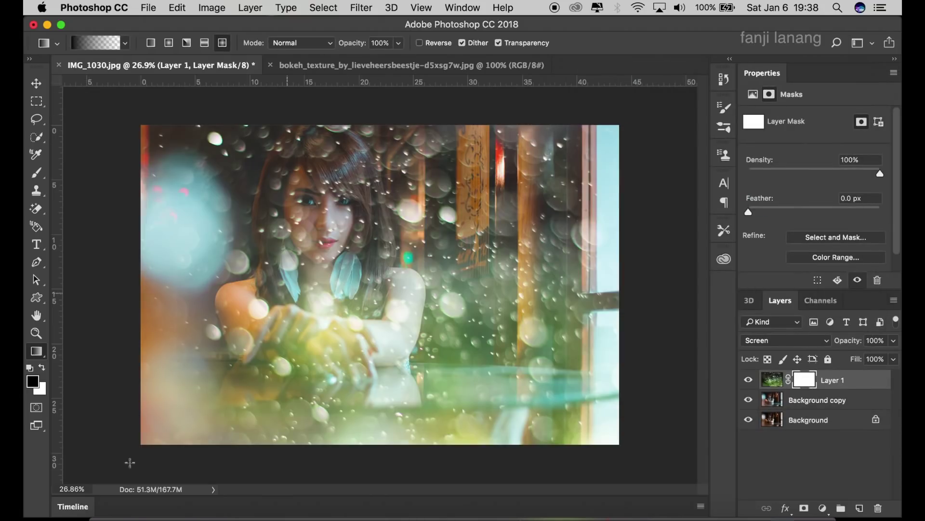
{"action": "left_click", "coordinate": [43, 369]}
{"action": "left_click", "coordinate": [169, 43]}
{"action": "left_click", "coordinate": [399, 43]}
At 47% gradient opacity, drag radial gradients on Layer 1's mask down from the face
{"action": "left_click_drag", "start_coordinate": [400, 59], "coordinate": [365, 59]}
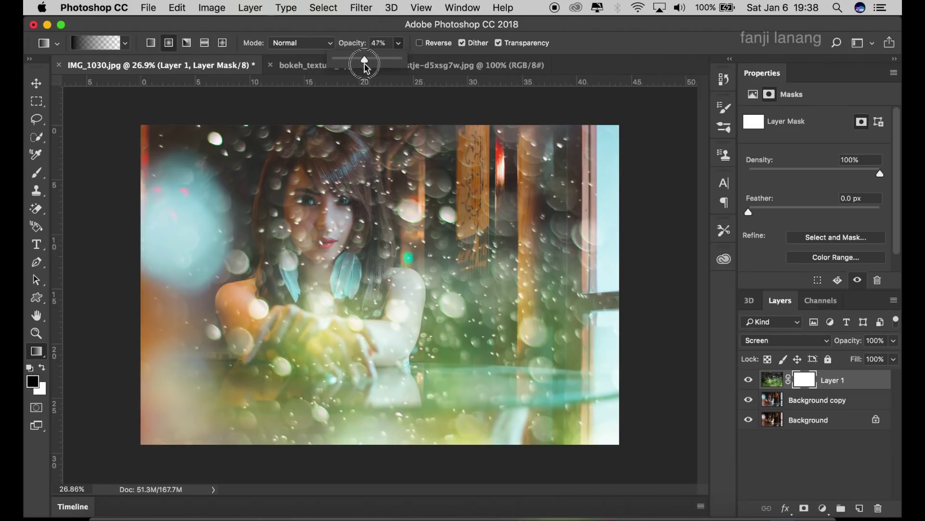
{"action": "left_click_drag", "start_coordinate": [329, 224], "coordinate": [370, 437]}
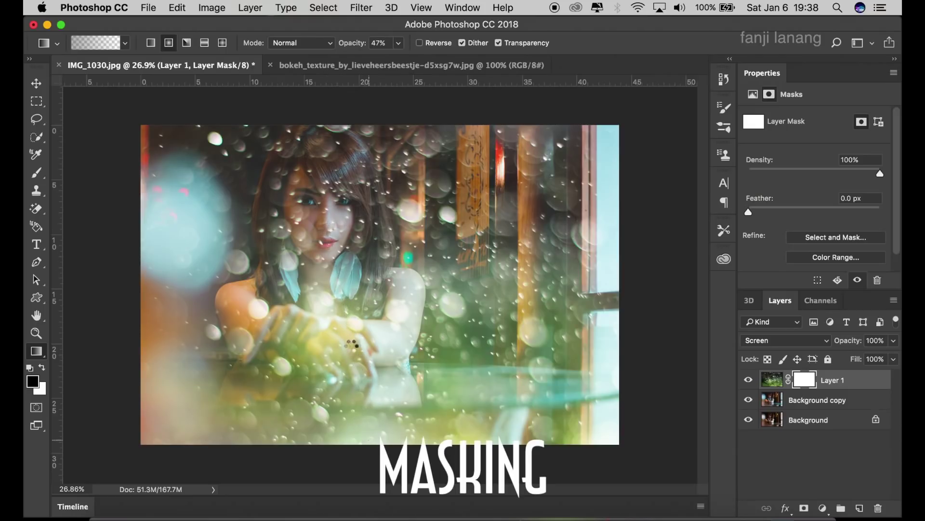
{"action": "left_click_drag", "start_coordinate": [324, 217], "coordinate": [327, 420]}
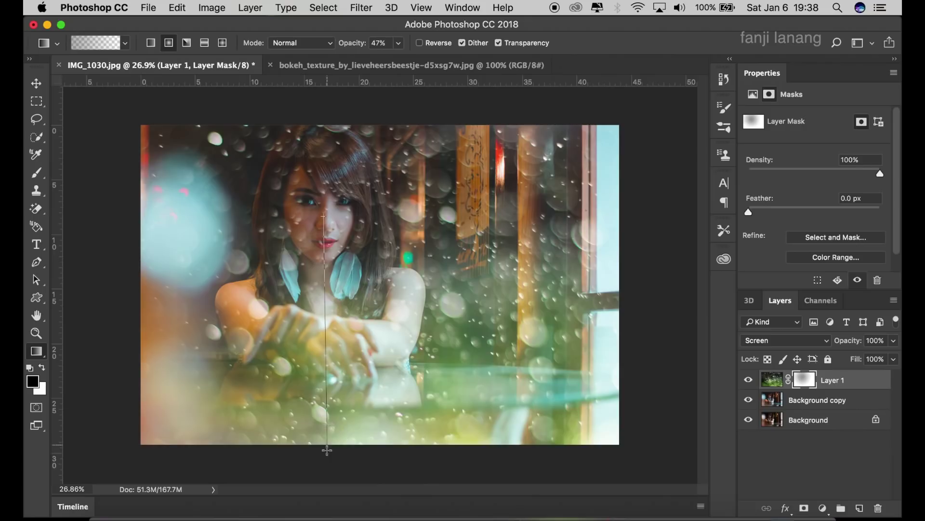
{"action": "left_click_drag", "start_coordinate": [322, 175], "coordinate": [334, 466]}
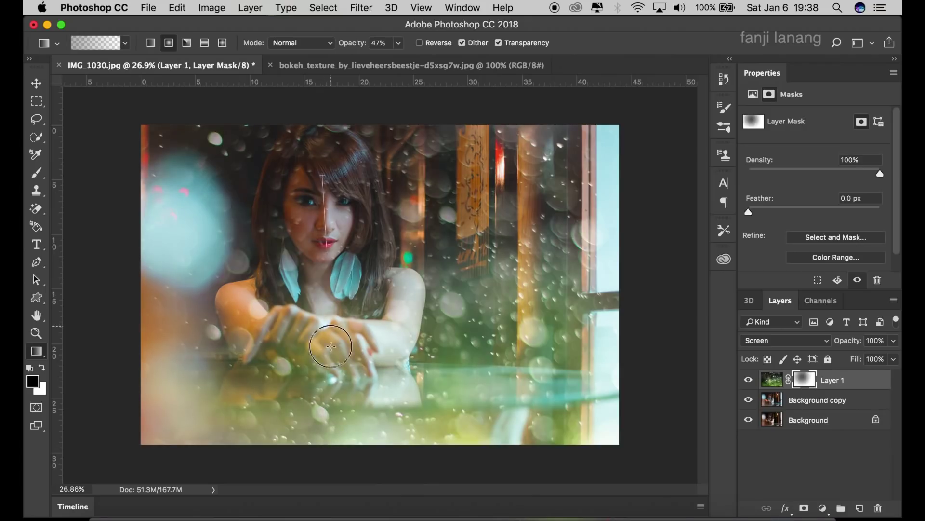
{"action": "left_click_drag", "start_coordinate": [329, 208], "coordinate": [338, 412]}
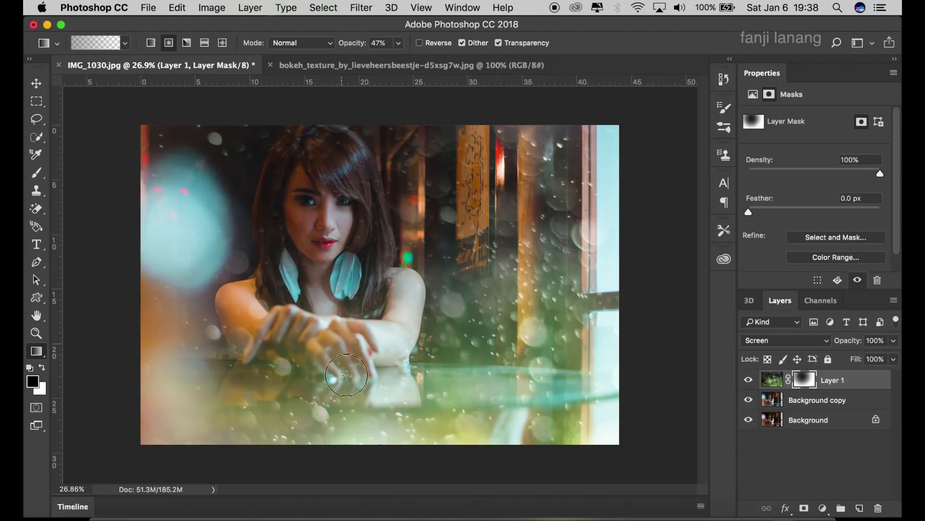
{"action": "mouse_move", "coordinate": [338, 318]}
{"action": "left_mouse_down"}
{"action": "mouse_move", "coordinate": [370, 496]}
{"action": "mouse_move", "coordinate": [359, 420]}
{"action": "left_mouse_up"}
Fade the bokeh from the neck, arms and lower-right area, then add empty Layer 2
{"action": "scroll", "coordinate": [359, 421], "scroll_direction": "down", "scroll_amount": 1}
{"action": "scroll", "coordinate": [359, 421], "scroll_direction": "down", "scroll_amount": 1}
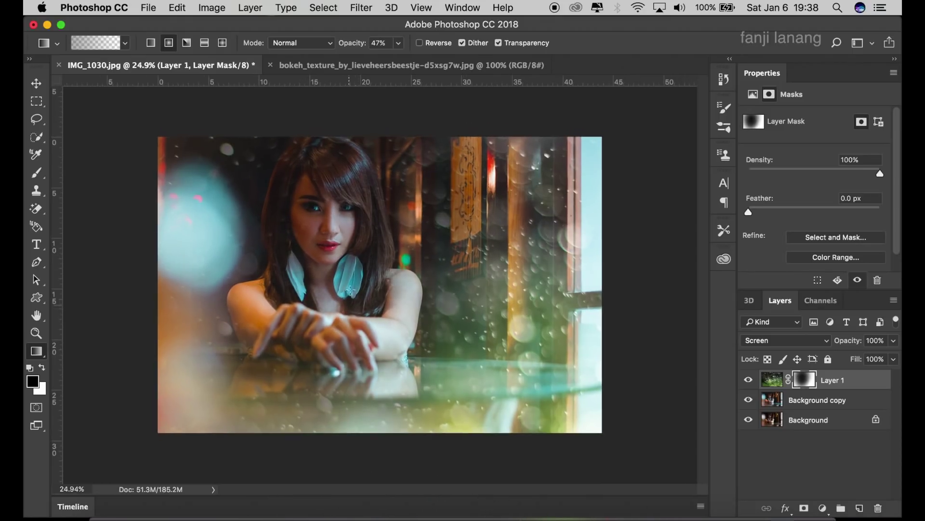
{"action": "left_click_drag", "start_coordinate": [352, 191], "coordinate": [360, 384]}
{"action": "left_click_drag", "start_coordinate": [348, 285], "coordinate": [354, 466]}
{"action": "left_click_drag", "start_coordinate": [330, 340], "coordinate": [440, 492]}
{"action": "left_click_drag", "start_coordinate": [426, 358], "coordinate": [163, 409]}
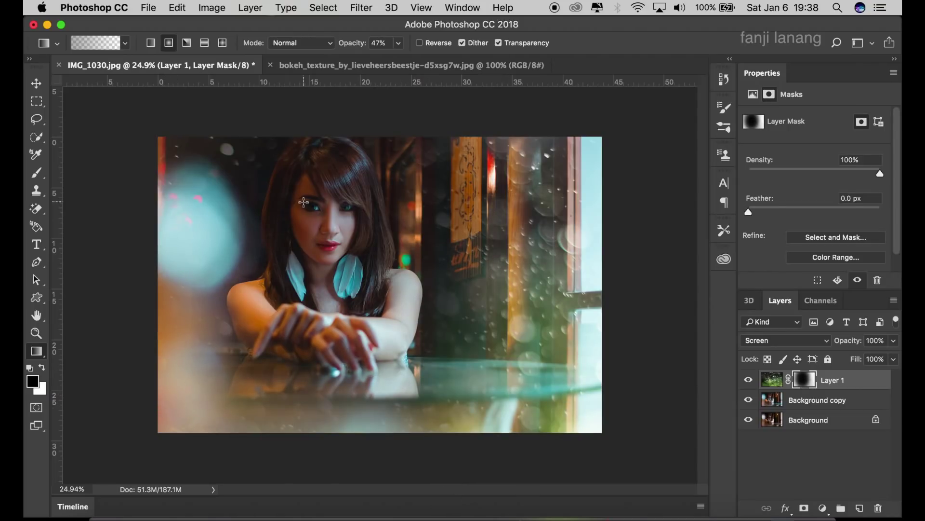
{"action": "scroll", "coordinate": [304, 202], "scroll_direction": "up", "scroll_amount": 1}
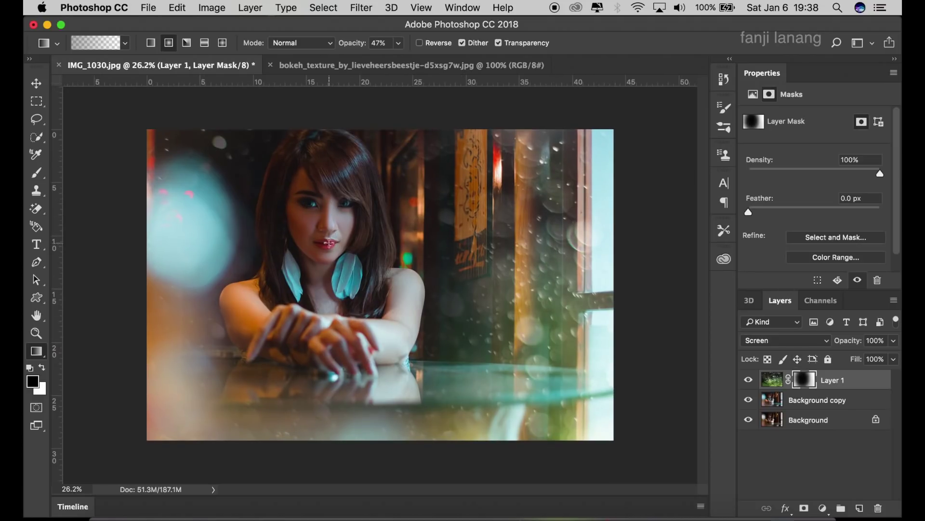
{"action": "scroll", "coordinate": [364, 383], "scroll_direction": "down", "scroll_amount": 2}
{"action": "scroll", "coordinate": [366, 382], "scroll_direction": "down", "scroll_amount": 3}
{"action": "scroll", "coordinate": [367, 382], "scroll_direction": "up", "scroll_amount": 1}
{"action": "scroll", "coordinate": [365, 381], "scroll_direction": "up", "scroll_amount": 2}
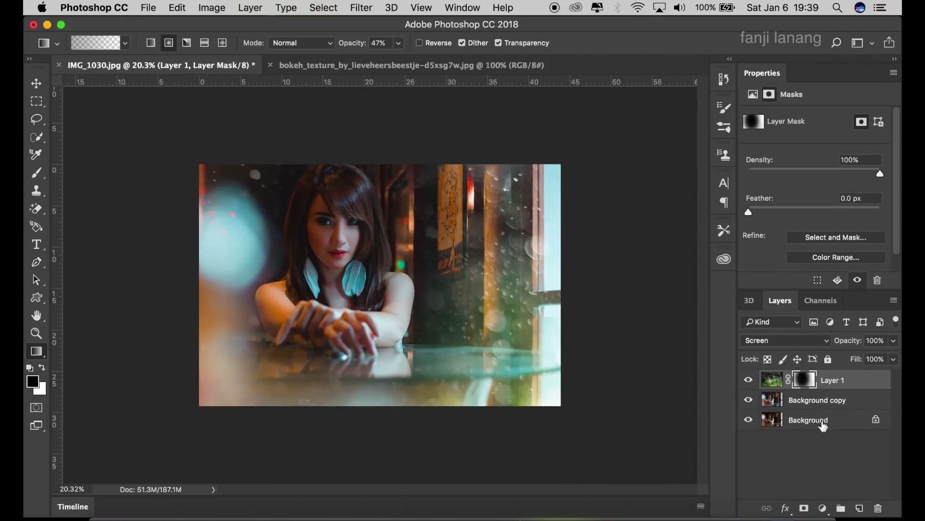
{"action": "left_click", "coordinate": [859, 508]}
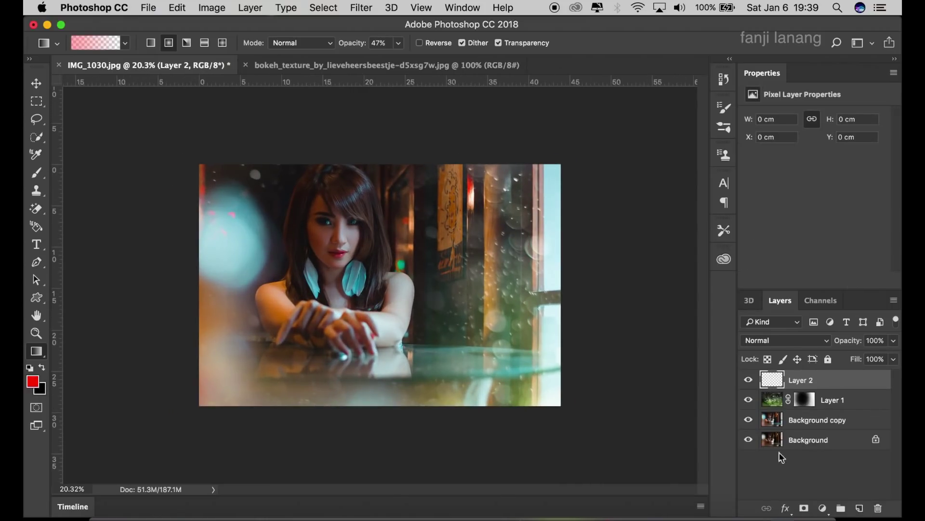
Choose the Brush tool with a soft round preset at 444 px size
{"action": "left_click", "coordinate": [39, 176]}
{"action": "left_click_drag", "start_coordinate": [40, 180], "coordinate": [72, 174]}
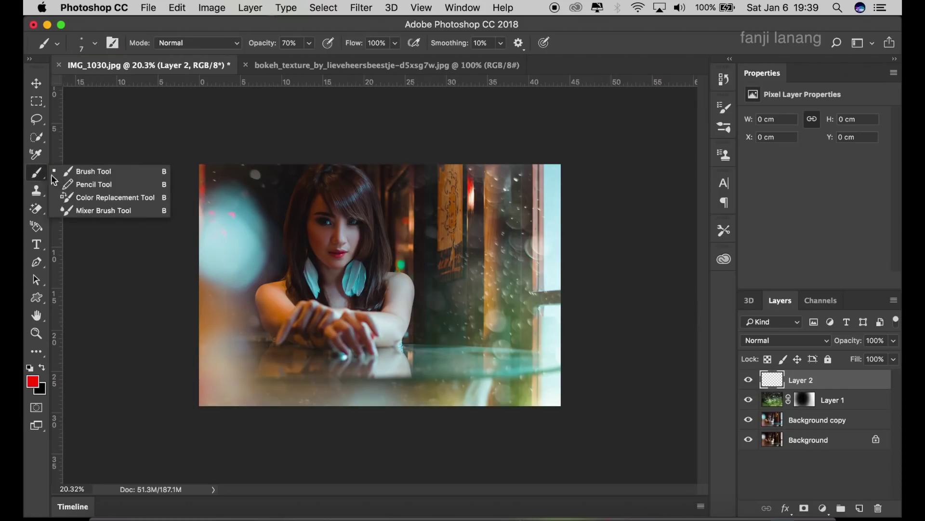
{"action": "left_click", "coordinate": [96, 43]}
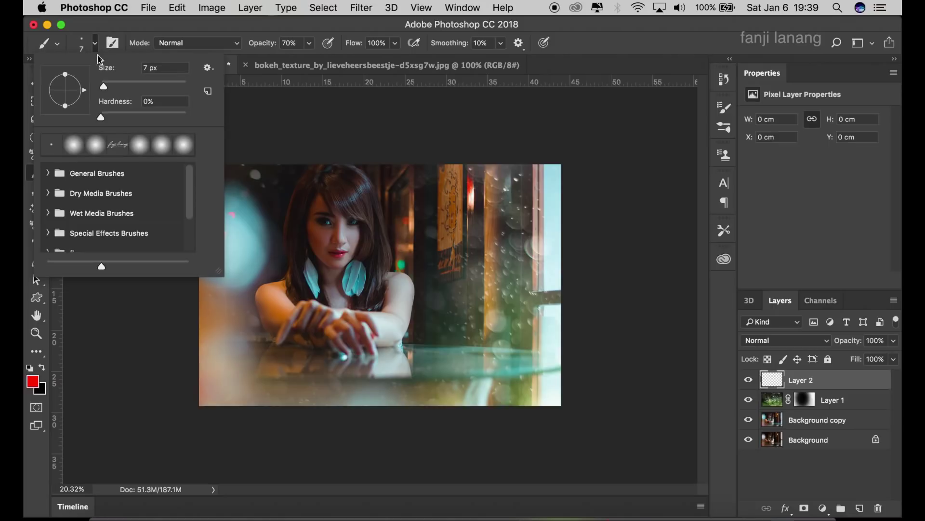
{"action": "left_click", "coordinate": [95, 147]}
{"action": "left_click_drag", "start_coordinate": [121, 87], "coordinate": [144, 87]}
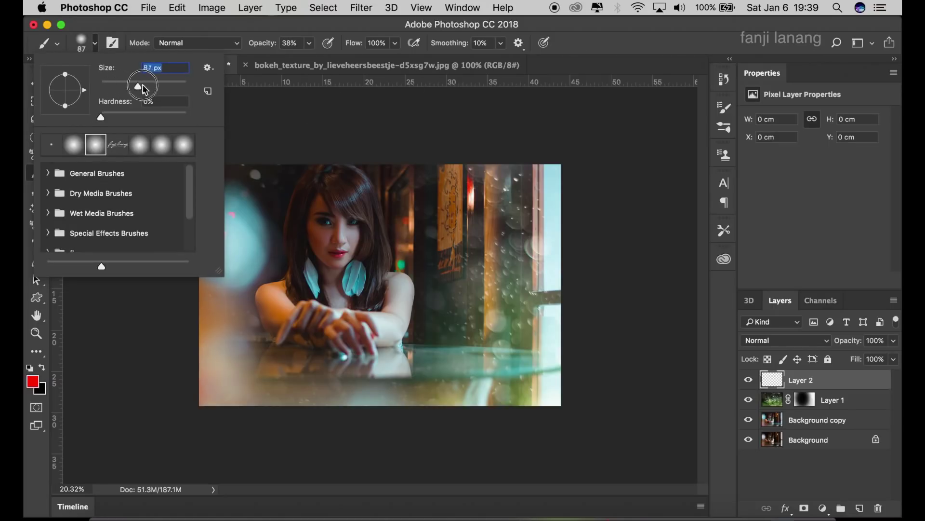
{"action": "left_click_drag", "start_coordinate": [165, 89], "coordinate": [162, 90]}
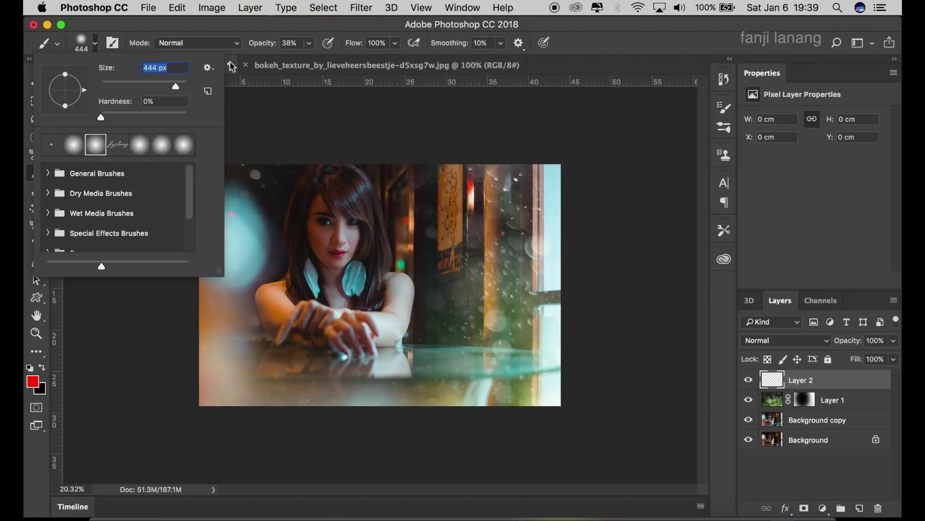
{"action": "key", "text": "Return"}
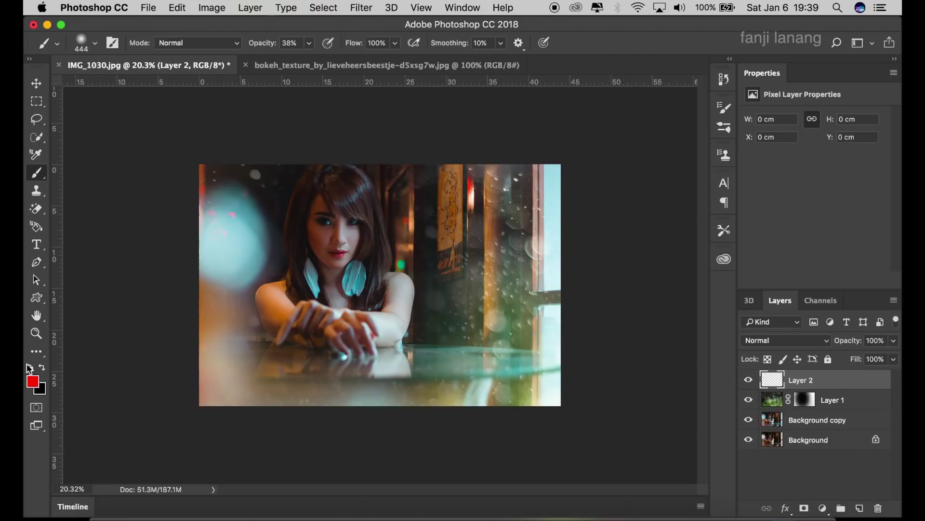
Switch the foreground to white and dab a soft glow around the right-side window on Layer 2
{"action": "left_click", "coordinate": [45, 367]}
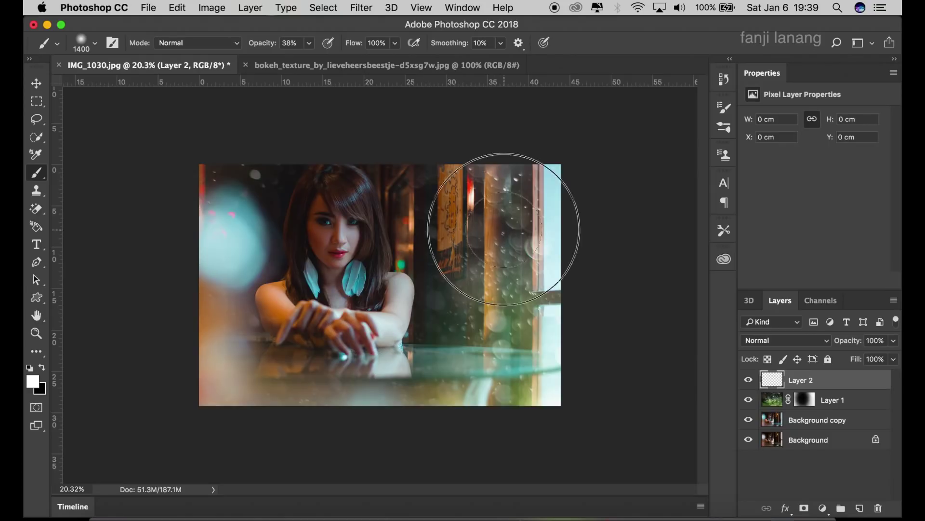
{"action": "left_click", "coordinate": [502, 230]}
{"action": "left_click", "coordinate": [525, 194]}
{"action": "left_click", "coordinate": [520, 190]}
{"action": "left_click", "coordinate": [521, 193]}
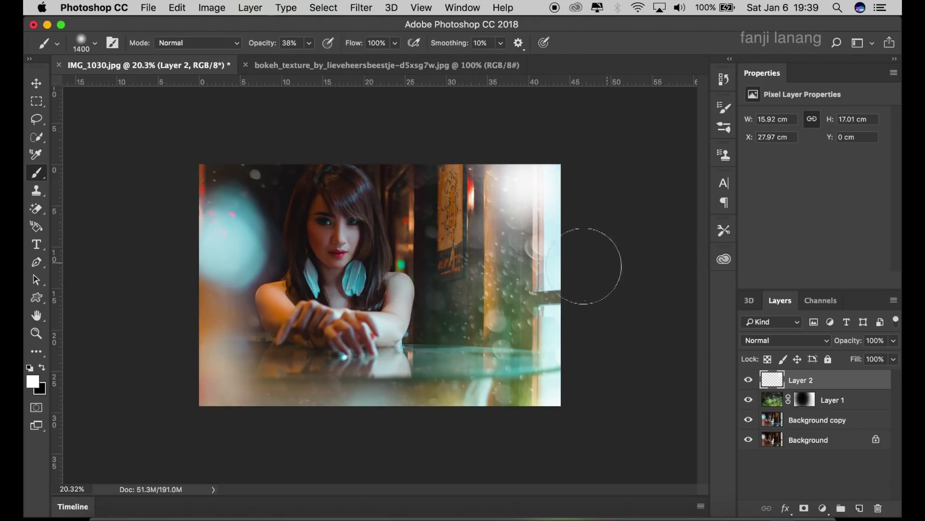
{"action": "left_click", "coordinate": [497, 273]}
{"action": "left_click", "coordinate": [616, 250]}
Brighten the lower part of the window with another white glow dab
{"action": "scroll", "coordinate": [622, 269], "scroll_direction": "down", "scroll_amount": 5}
{"action": "scroll", "coordinate": [622, 269], "scroll_direction": "down", "scroll_amount": 3}
{"action": "scroll", "coordinate": [622, 269], "scroll_direction": "up", "scroll_amount": 6}
{"action": "left_click", "coordinate": [534, 316]}
{"action": "scroll", "coordinate": [574, 314], "scroll_direction": "up", "scroll_amount": 1}
{"action": "scroll", "coordinate": [574, 314], "scroll_direction": "up", "scroll_amount": 2}
{"action": "scroll", "coordinate": [575, 314], "scroll_direction": "up", "scroll_amount": 1}
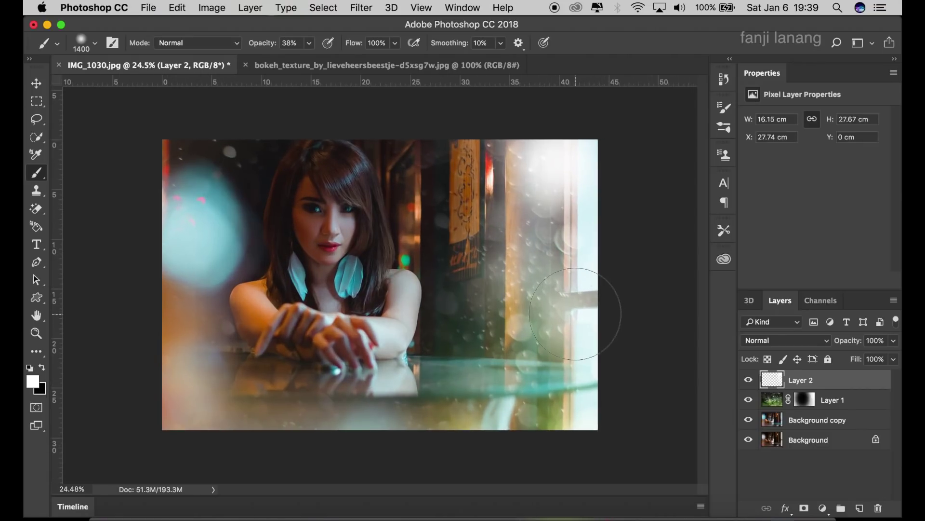
{"action": "scroll", "coordinate": [575, 314], "scroll_direction": "down", "scroll_amount": 1}
{"action": "scroll", "coordinate": [575, 313], "scroll_direction": "down", "scroll_amount": 2}
{"action": "scroll", "coordinate": [576, 314], "scroll_direction": "up", "scroll_amount": 1}
{"action": "scroll", "coordinate": [594, 314], "scroll_direction": "up", "scroll_amount": 2}
{"action": "scroll", "coordinate": [591, 311], "scroll_direction": "up", "scroll_amount": 2}
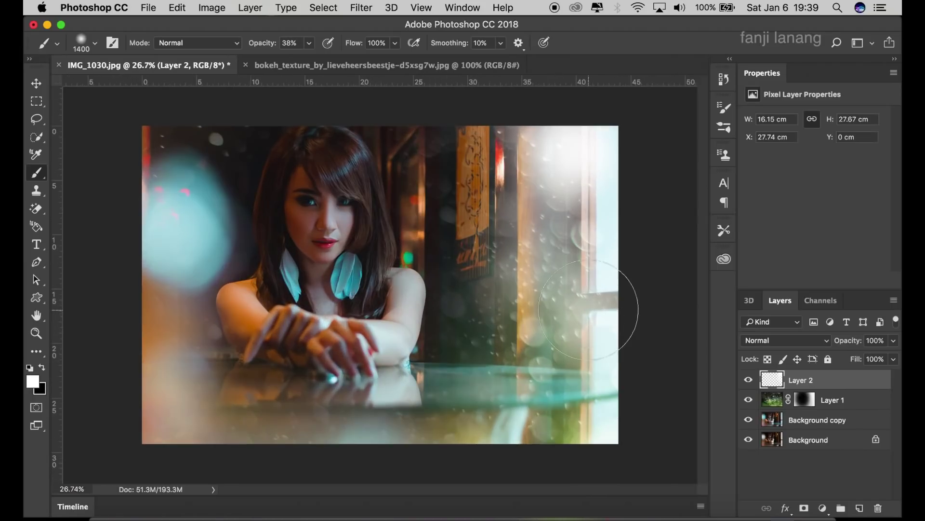
{"action": "left_click", "coordinate": [825, 509]}
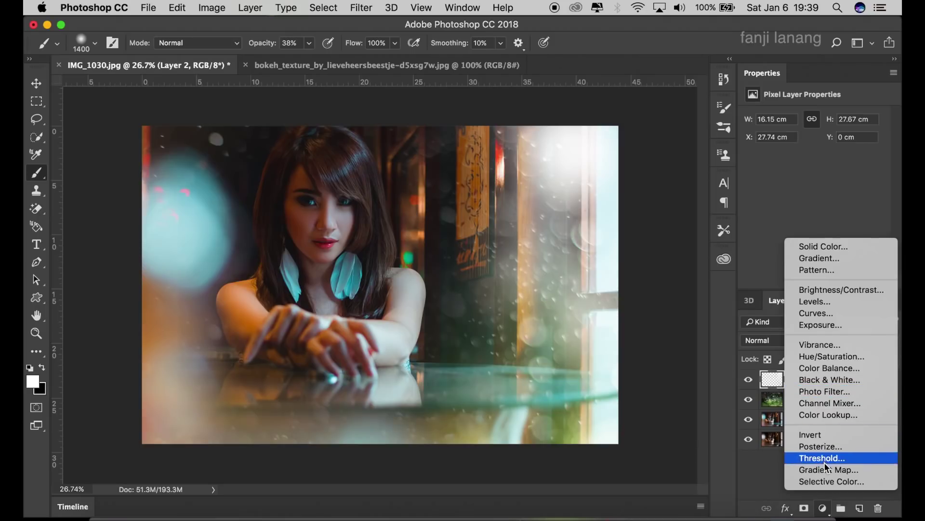
{"action": "left_click", "coordinate": [819, 313]}
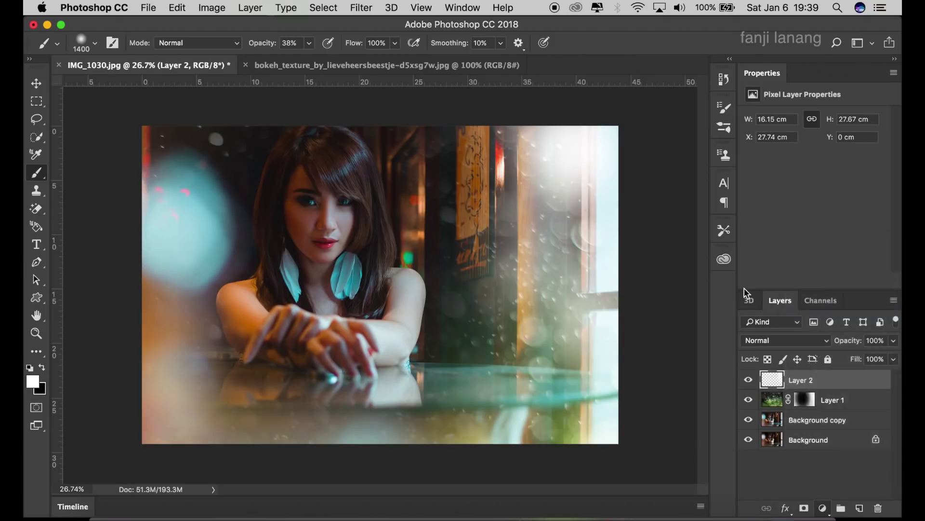
{"action": "left_click_drag", "start_coordinate": [878, 148], "coordinate": [889, 165]}
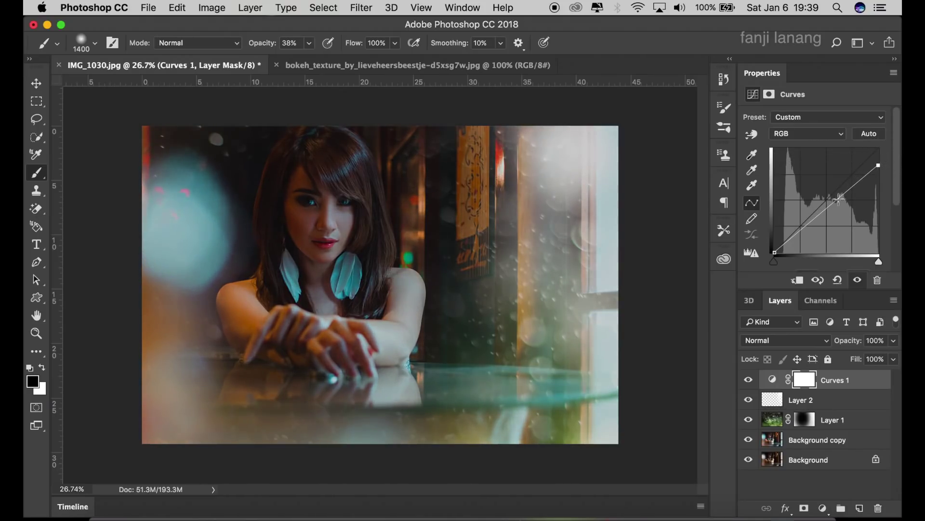
{"action": "left_click", "coordinate": [825, 205]}
{"action": "left_click_drag", "start_coordinate": [825, 204], "coordinate": [824, 199]}
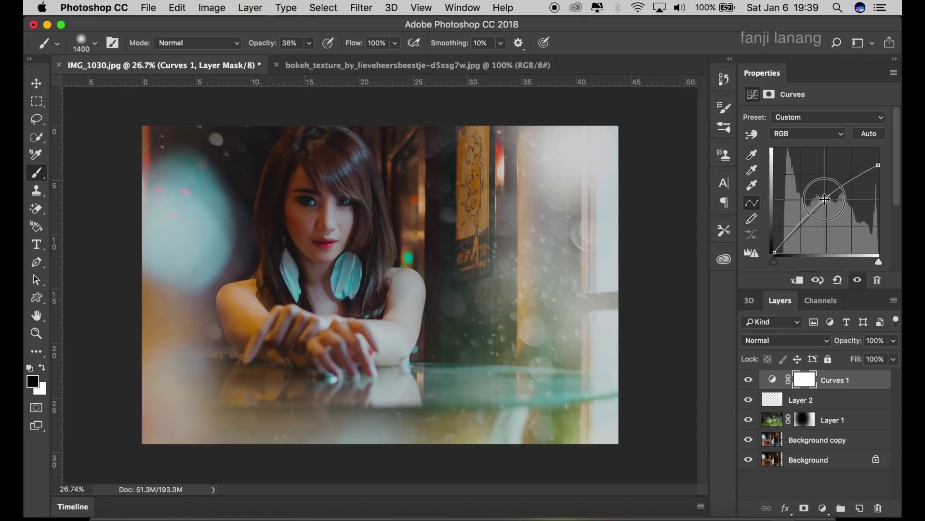
{"action": "mouse_move", "coordinate": [775, 252]}
{"action": "left_mouse_down"}
{"action": "mouse_move", "coordinate": [783, 253]}
{"action": "mouse_move", "coordinate": [775, 251]}
{"action": "left_mouse_up"}
{"action": "left_click", "coordinate": [884, 281]}
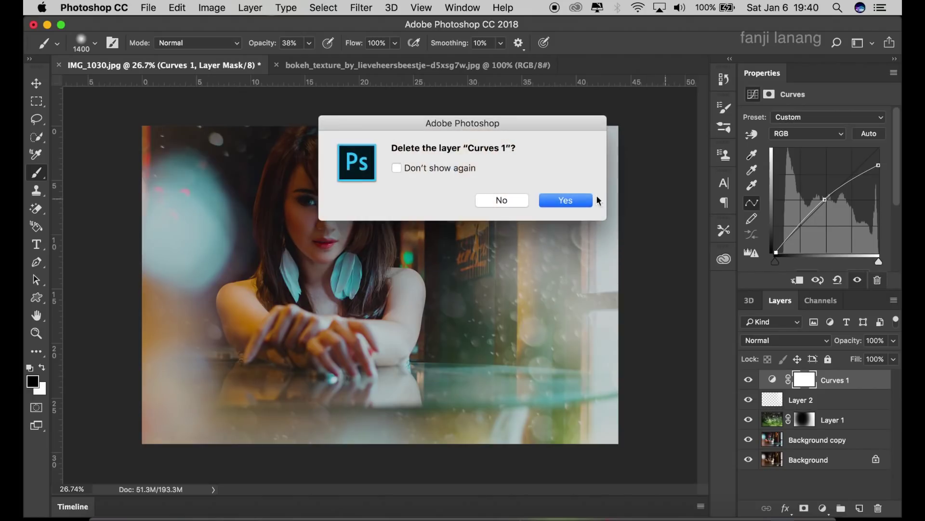
{"action": "left_click", "coordinate": [585, 199]}
{"action": "scroll", "coordinate": [671, 172], "scroll_direction": "down", "scroll_amount": 3}
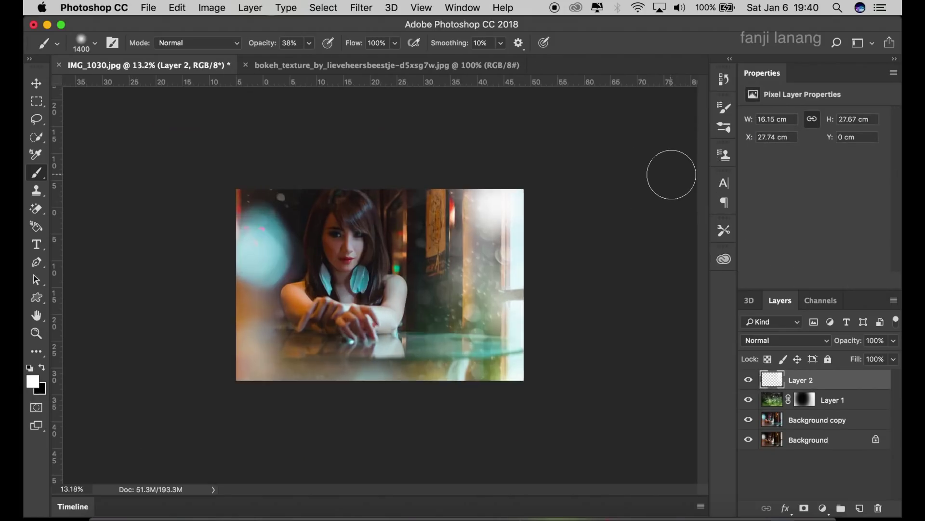
Delete Layer 2 to compare without the glow, restore it with undo, and open the adjustment layer list
{"action": "scroll", "coordinate": [672, 173], "scroll_direction": "up", "scroll_amount": 4}
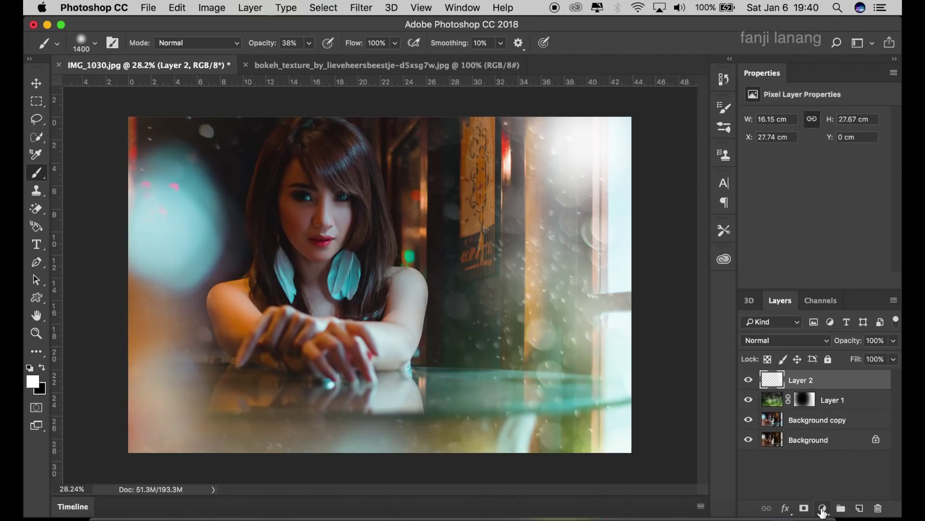
{"action": "key", "text": "Delete"}
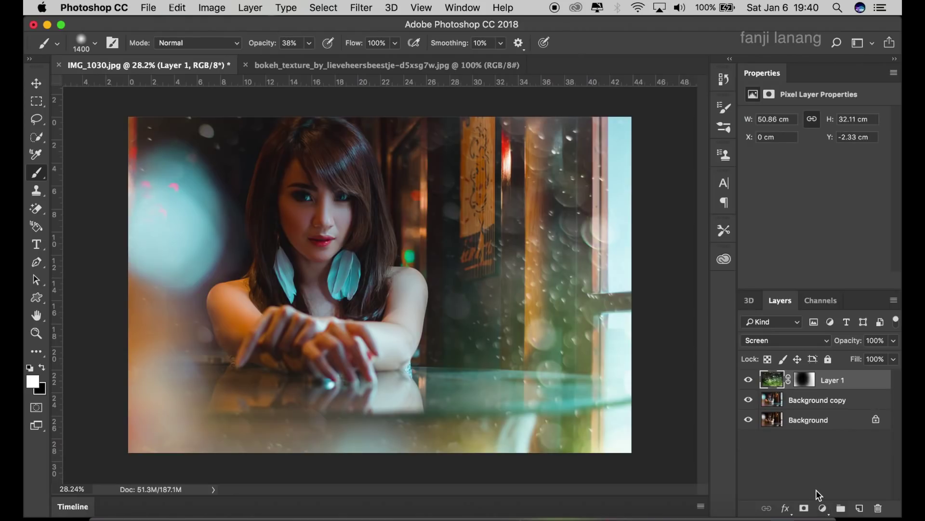
{"action": "key", "text": "ctrl+z"}
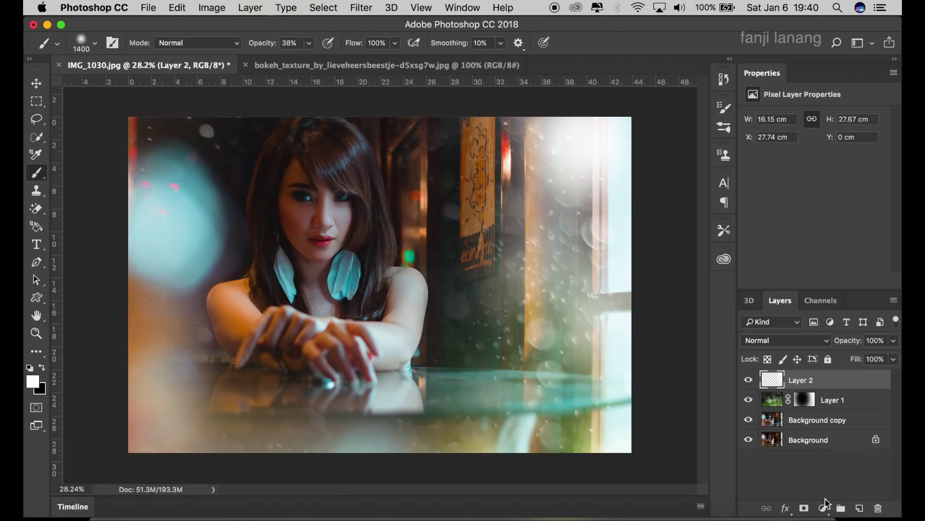
{"action": "left_click", "coordinate": [823, 508]}
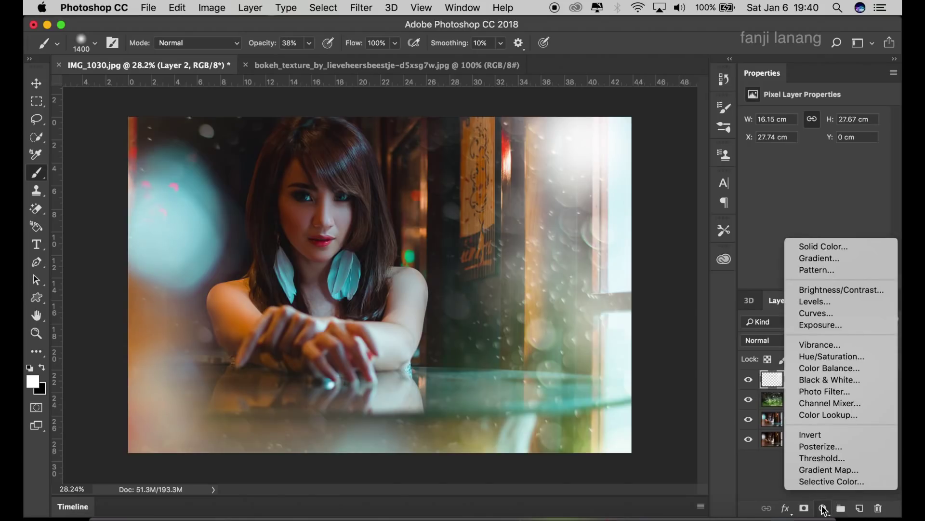
Add a Selective Color layer with Reds at Cyan -100 and Black +100, and select its mask
{"action": "left_click", "coordinate": [820, 481]}
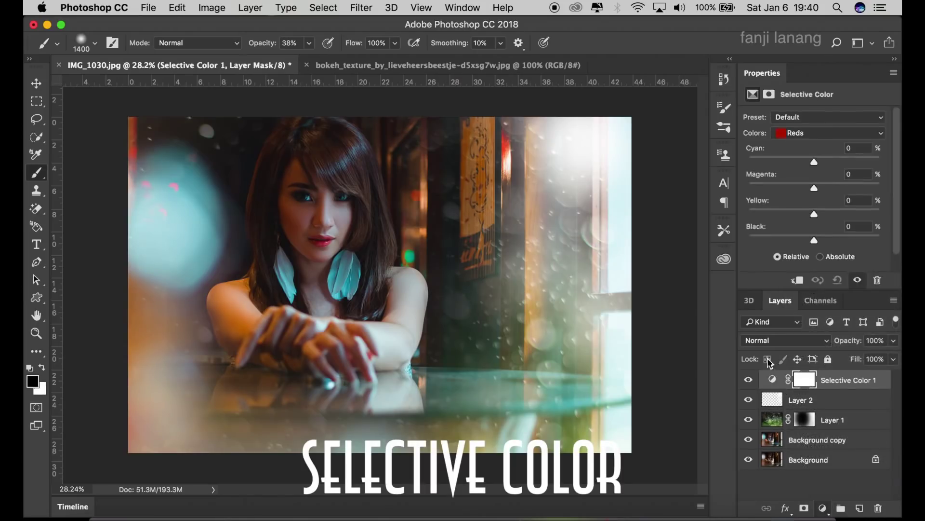
{"action": "left_click_drag", "start_coordinate": [815, 161], "coordinate": [727, 164]}
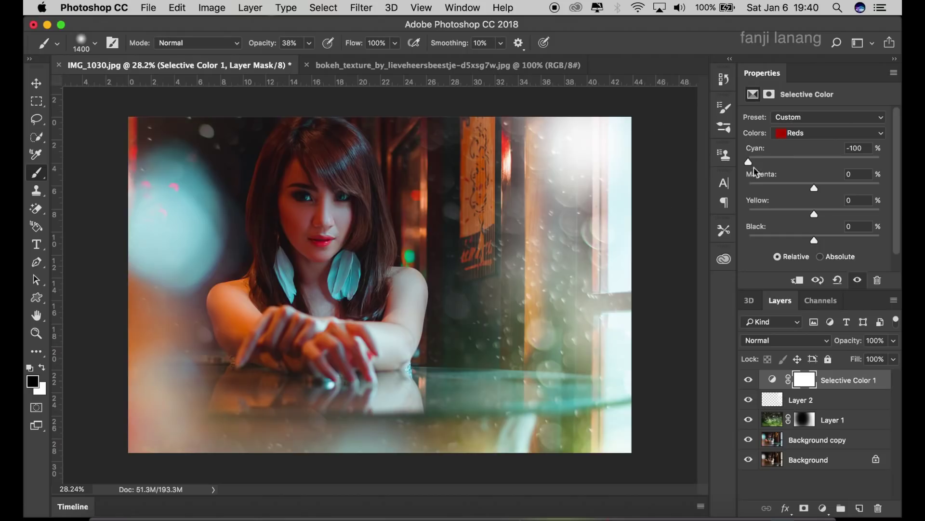
{"action": "left_click_drag", "start_coordinate": [830, 240], "coordinate": [845, 238]}
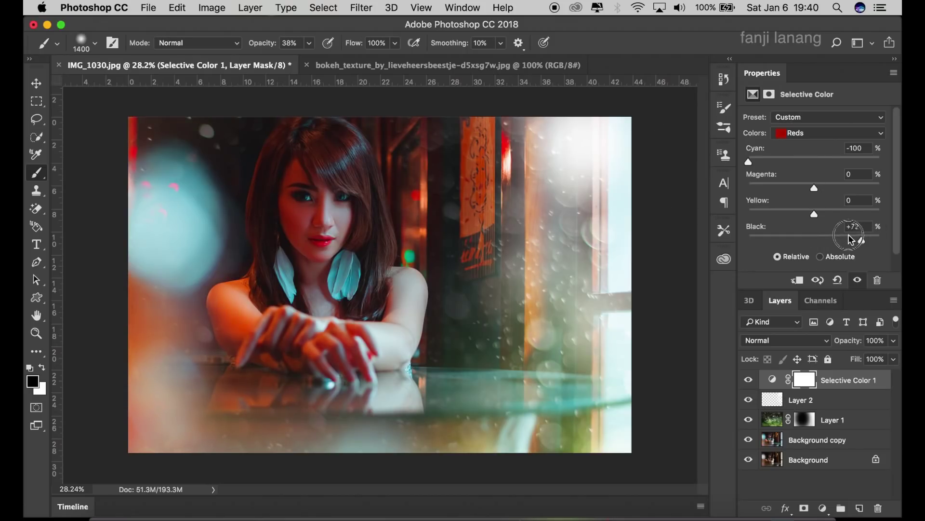
{"action": "left_click_drag", "start_coordinate": [845, 240], "coordinate": [899, 237]}
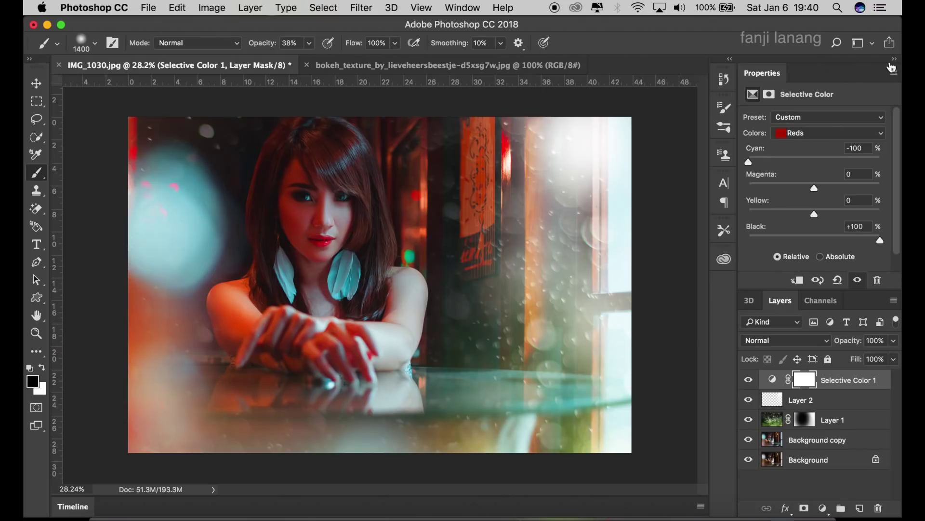
{"action": "left_click", "coordinate": [894, 60]}
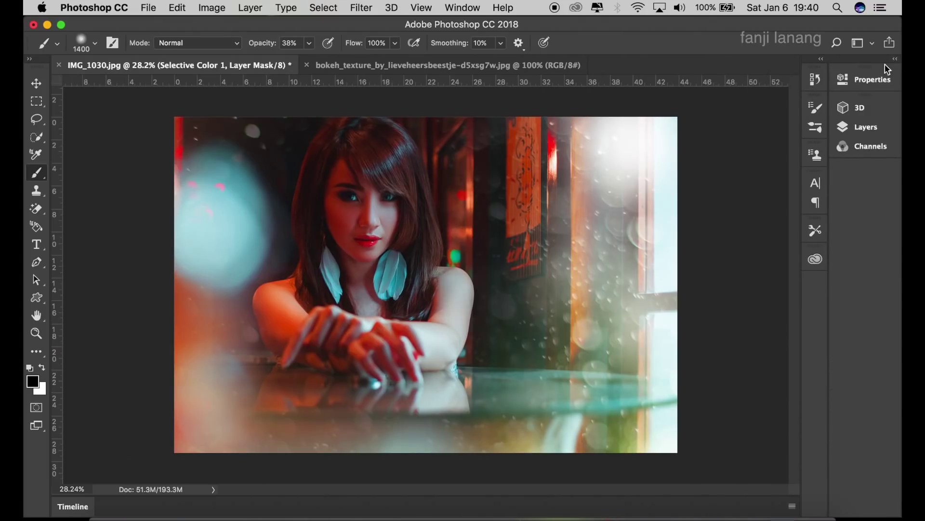
{"action": "left_click", "coordinate": [895, 60]}
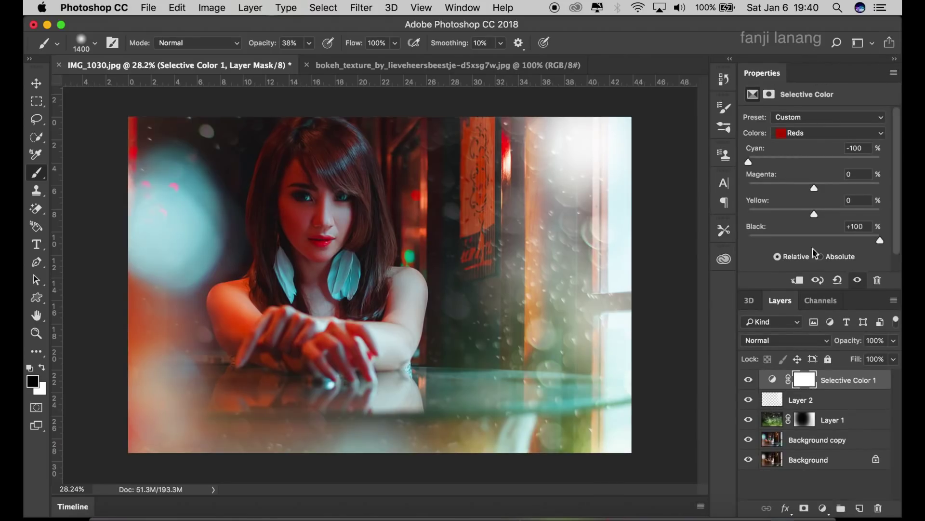
{"action": "left_click", "coordinate": [805, 381]}
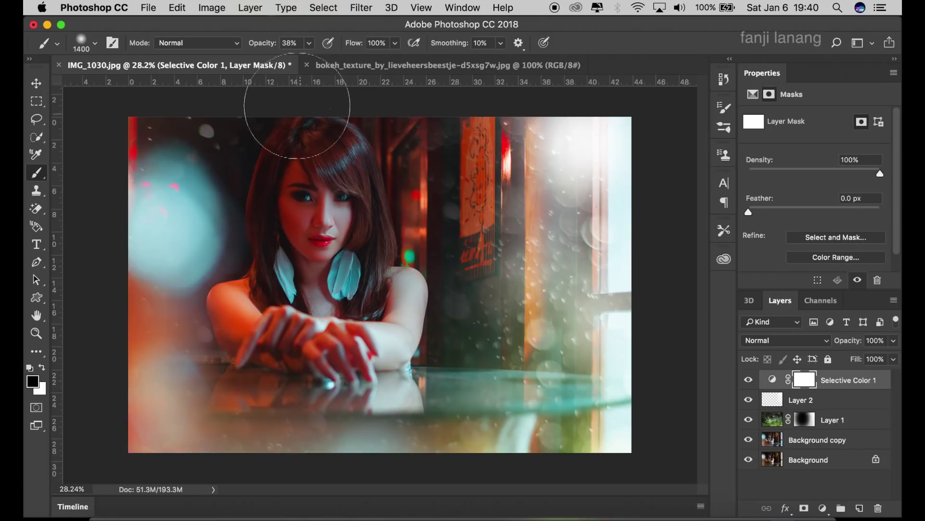
Paint black at 59% opacity over the woman on the Selective Color mask
{"action": "left_click_drag", "start_coordinate": [311, 49], "coordinate": [322, 60]}
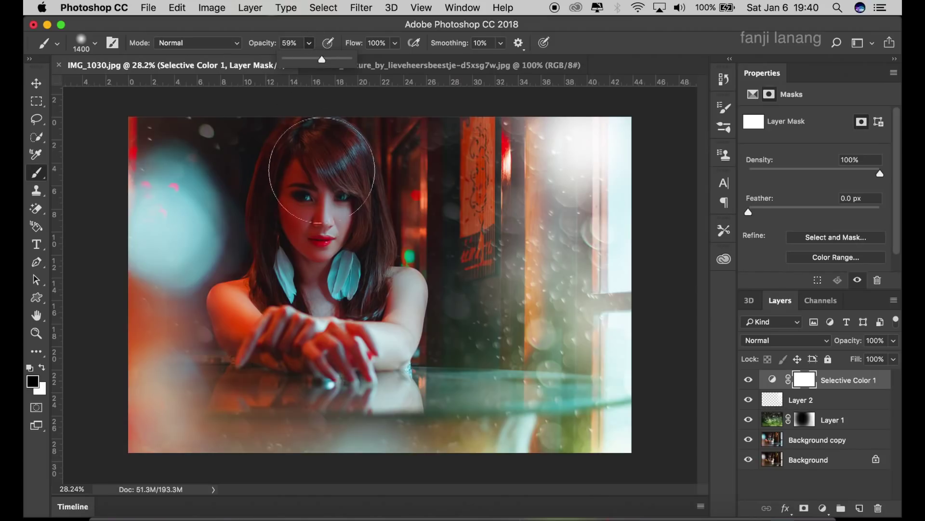
{"action": "left_click_drag", "start_coordinate": [321, 199], "coordinate": [248, 317]}
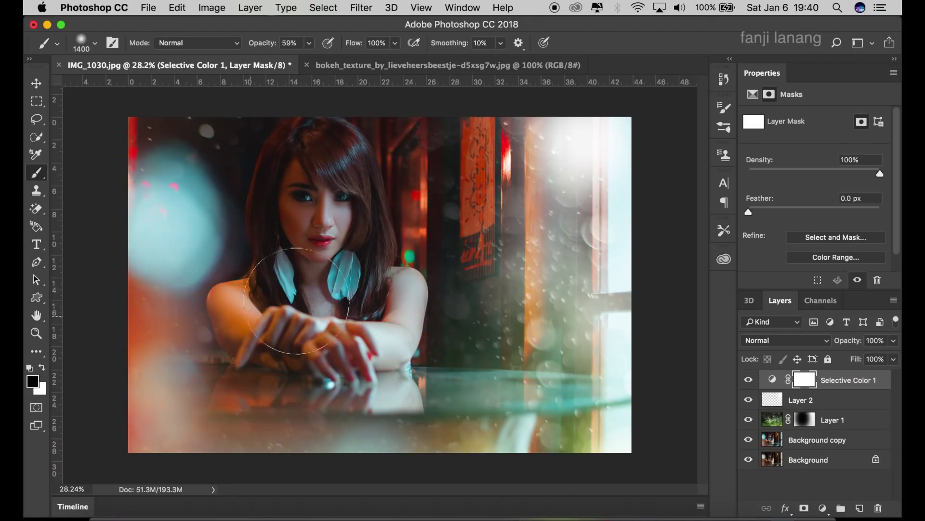
{"action": "mouse_move", "coordinate": [340, 339]}
{"action": "left_mouse_down"}
{"action": "mouse_move", "coordinate": [241, 338]}
{"action": "mouse_move", "coordinate": [308, 212]}
{"action": "mouse_move", "coordinate": [314, 333]}
{"action": "mouse_move", "coordinate": [337, 347]}
{"action": "left_mouse_up"}
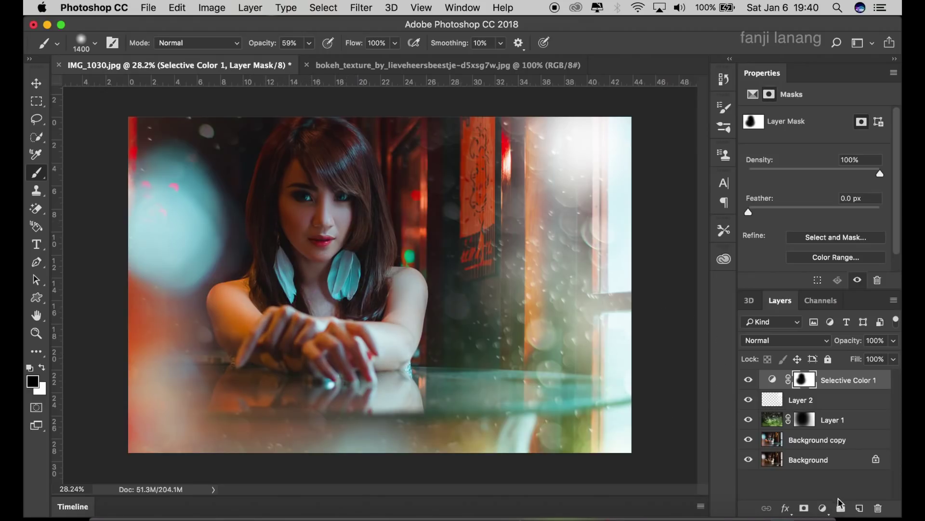
{"action": "left_click", "coordinate": [822, 508]}
Add a reversed radial Gradient Fill layer using the Neutral Density preset
{"action": "left_click", "coordinate": [840, 264]}
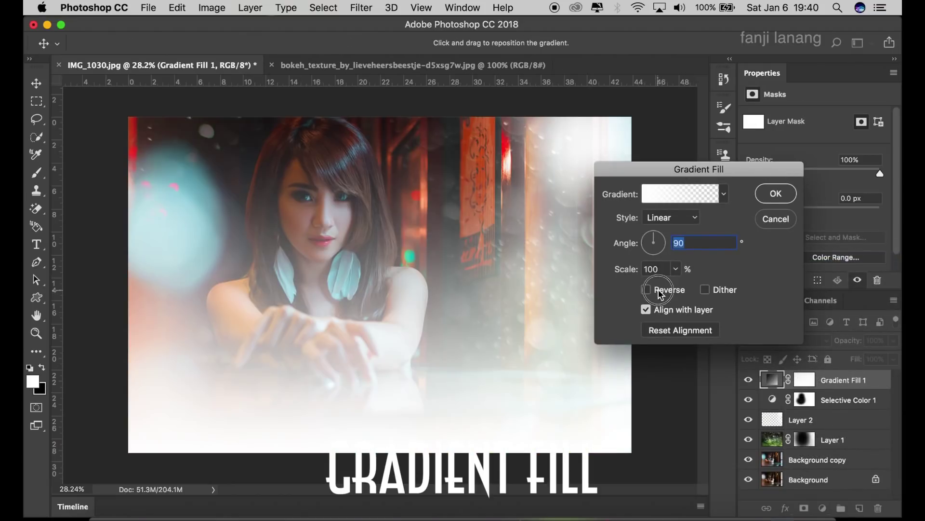
{"action": "left_click", "coordinate": [661, 291]}
{"action": "left_click", "coordinate": [671, 218]}
{"action": "left_click", "coordinate": [677, 227]}
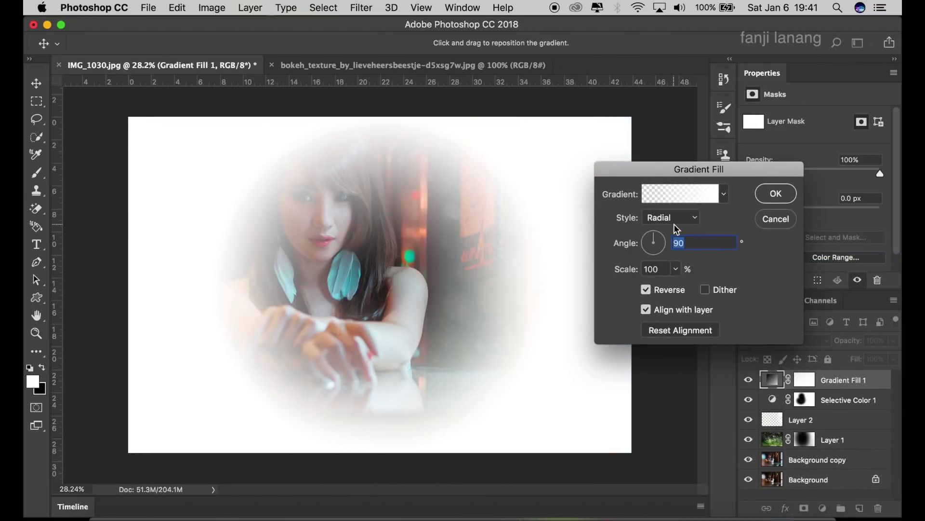
{"action": "left_click", "coordinate": [676, 201]}
{"action": "left_click", "coordinate": [722, 140]}
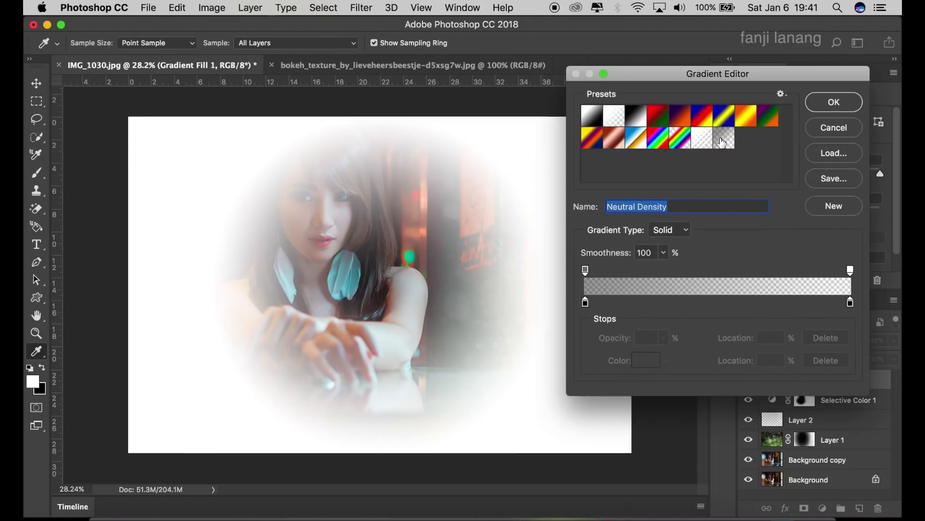
{"action": "left_click", "coordinate": [822, 111]}
Center the vignette on the face, set angle 41.19° and scale about 177%, and apply
{"action": "mouse_move", "coordinate": [413, 258]}
{"action": "left_mouse_down"}
{"action": "mouse_move", "coordinate": [350, 235]}
{"action": "mouse_move", "coordinate": [357, 239]}
{"action": "left_mouse_up"}
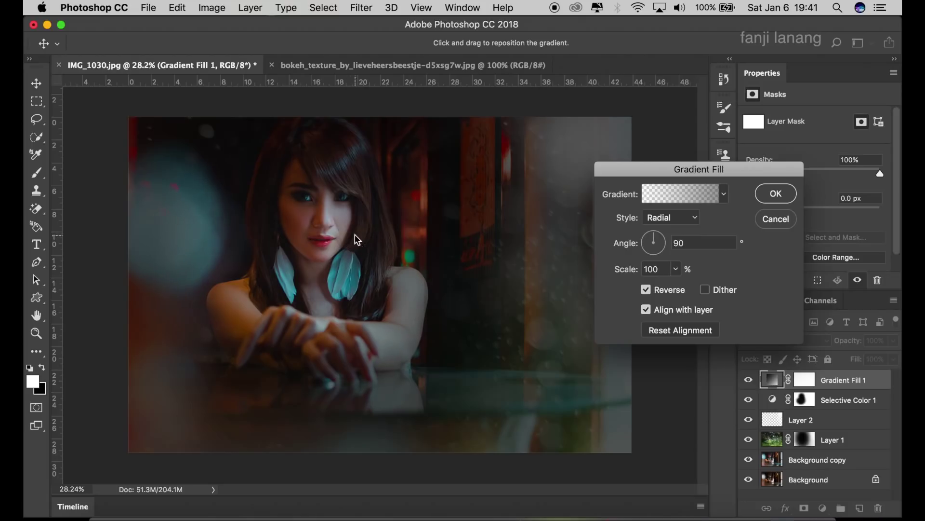
{"action": "left_click_drag", "start_coordinate": [664, 243], "coordinate": [666, 233]}
{"action": "left_click", "coordinate": [676, 268]}
{"action": "left_click", "coordinate": [681, 285]}
{"action": "left_click_drag", "start_coordinate": [679, 285], "coordinate": [680, 288]}
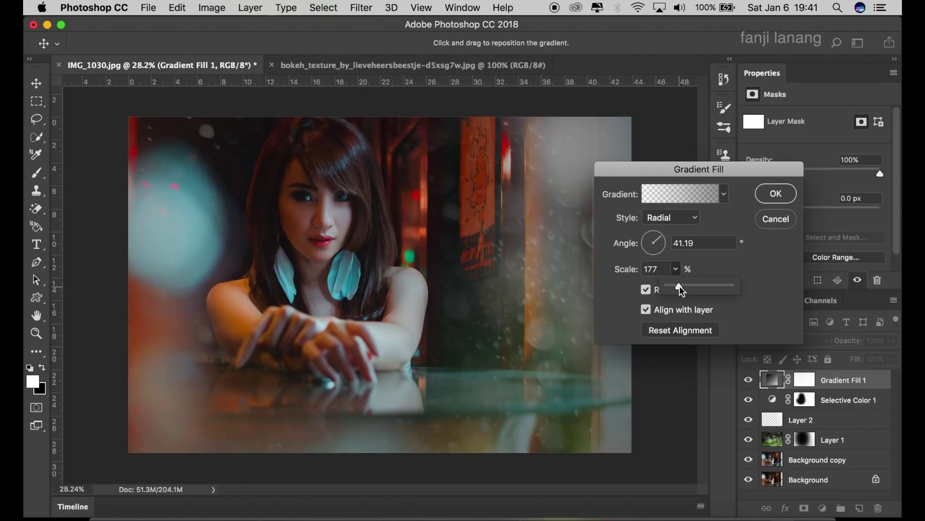
{"action": "left_click", "coordinate": [781, 194]}
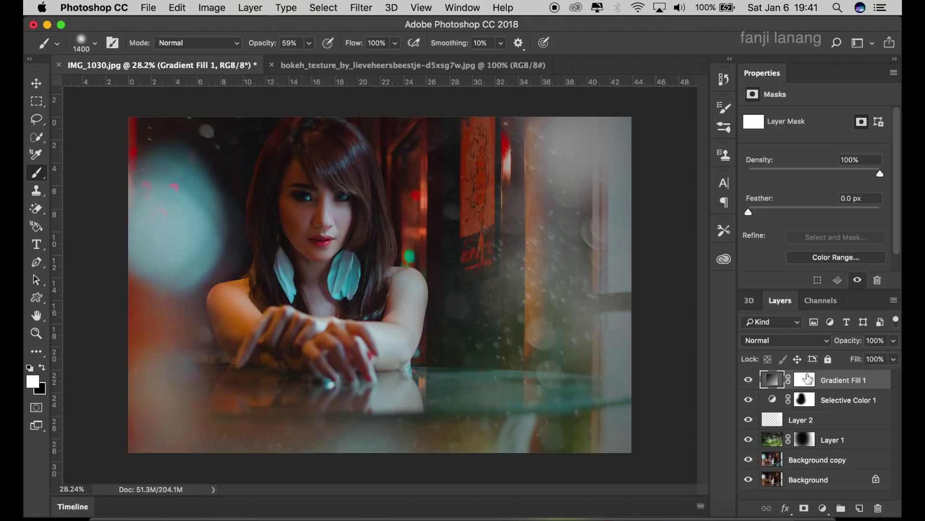
{"action": "left_click", "coordinate": [809, 379]}
{"action": "key", "text": "x"}
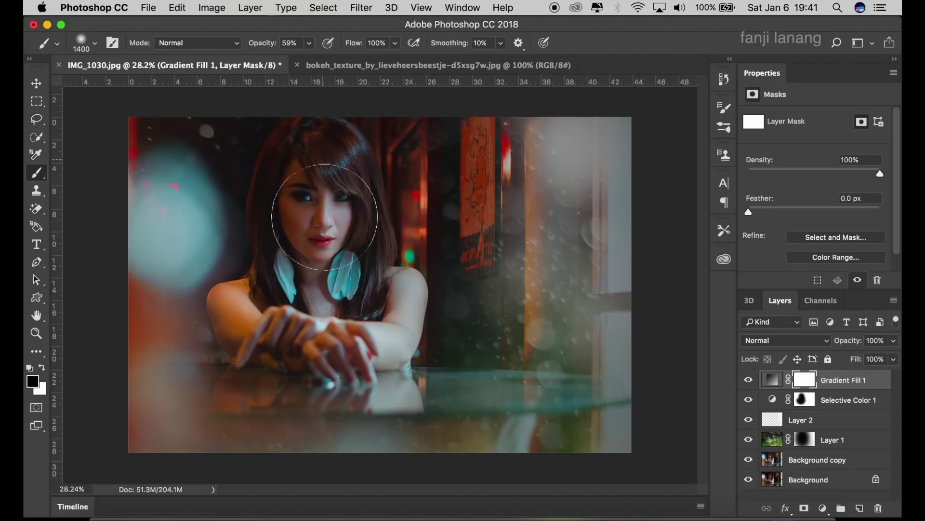
{"action": "left_click_drag", "start_coordinate": [365, 279], "coordinate": [326, 234]}
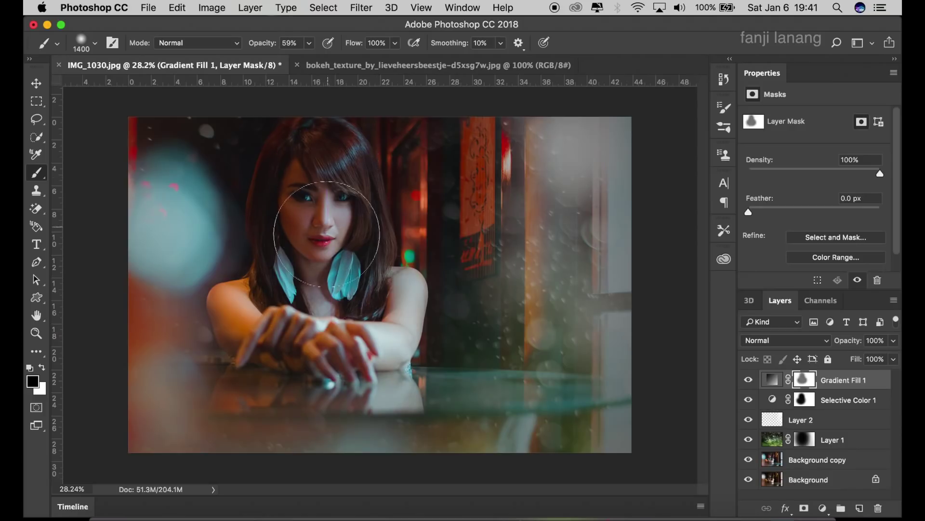
{"action": "left_click_drag", "start_coordinate": [326, 234], "coordinate": [288, 317]}
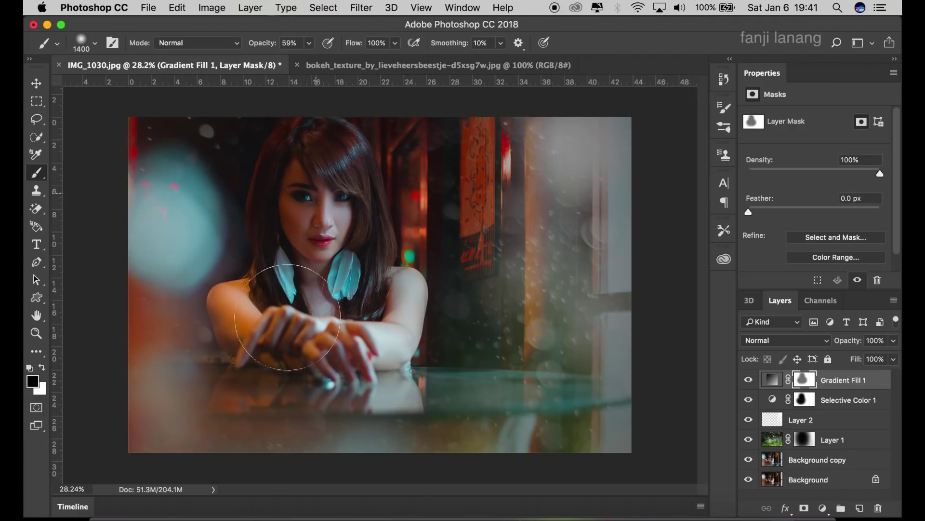
{"action": "scroll", "coordinate": [443, 262], "scroll_direction": "down", "scroll_amount": 1}
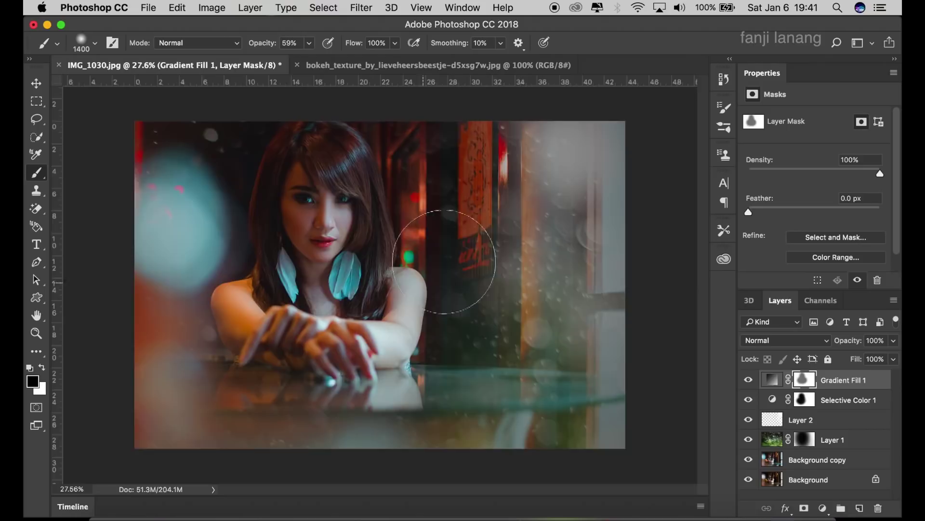
{"action": "scroll", "coordinate": [472, 243], "scroll_direction": "down", "scroll_amount": 5}
{"action": "scroll", "coordinate": [504, 223], "scroll_direction": "up", "scroll_amount": 3}
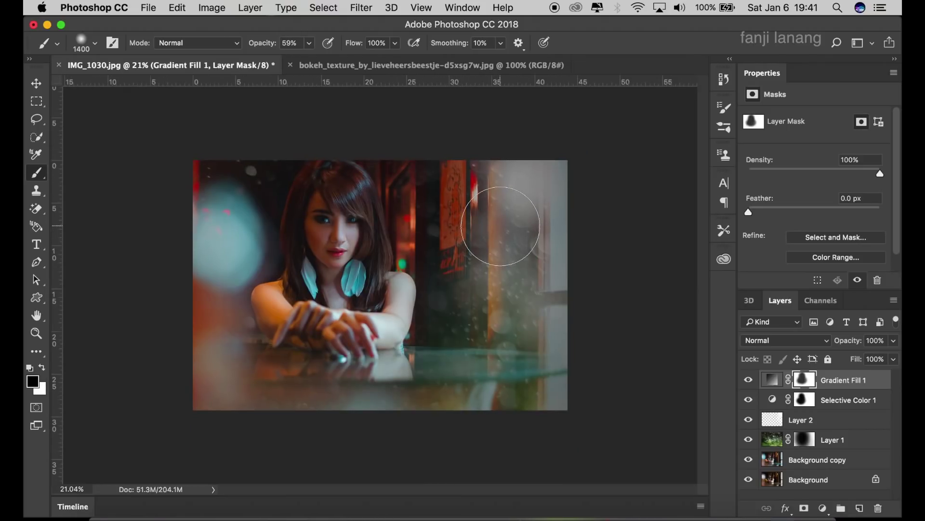
{"action": "scroll", "coordinate": [506, 197], "scroll_direction": "up", "scroll_amount": 1}
{"action": "scroll", "coordinate": [540, 202], "scroll_direction": "up", "scroll_amount": 1}
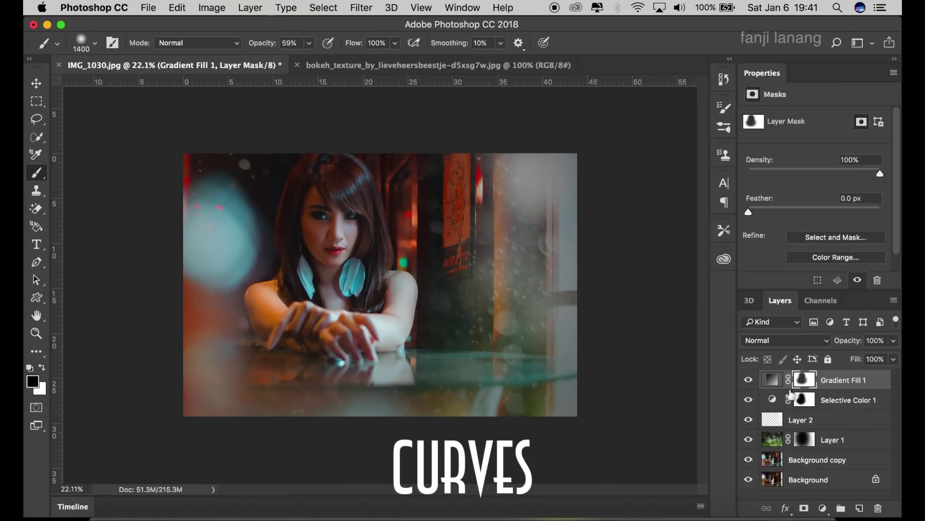
Add a Curves adjustment layer and raise a midtone point on the Blue channel
{"action": "left_click", "coordinate": [825, 511]}
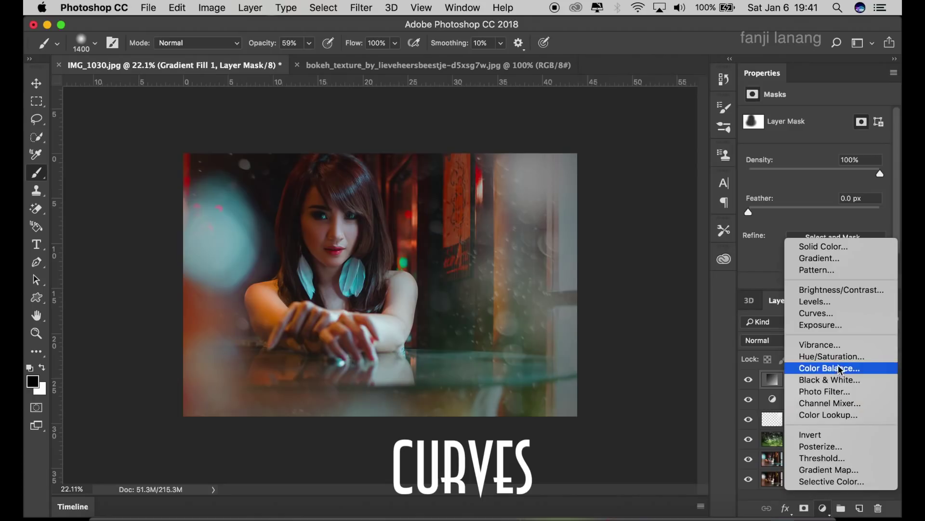
{"action": "left_click", "coordinate": [845, 313]}
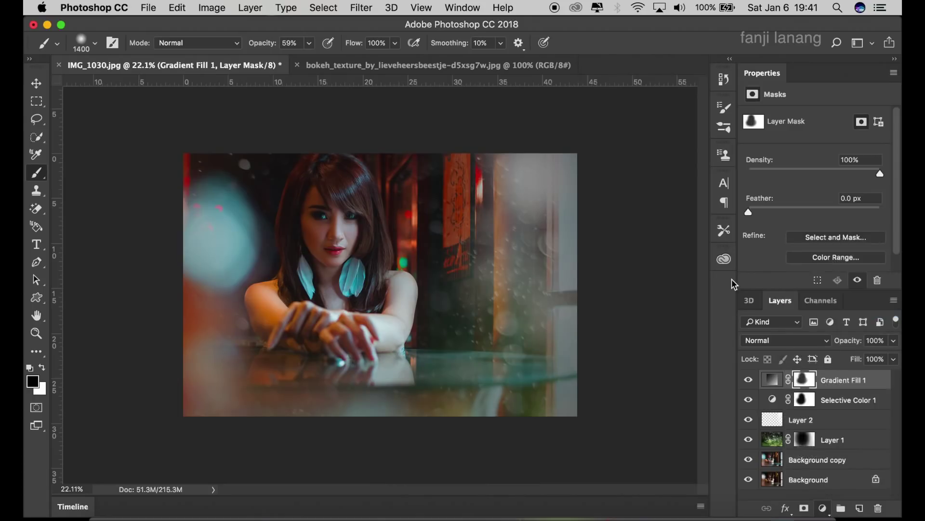
{"action": "left_click", "coordinate": [796, 140]}
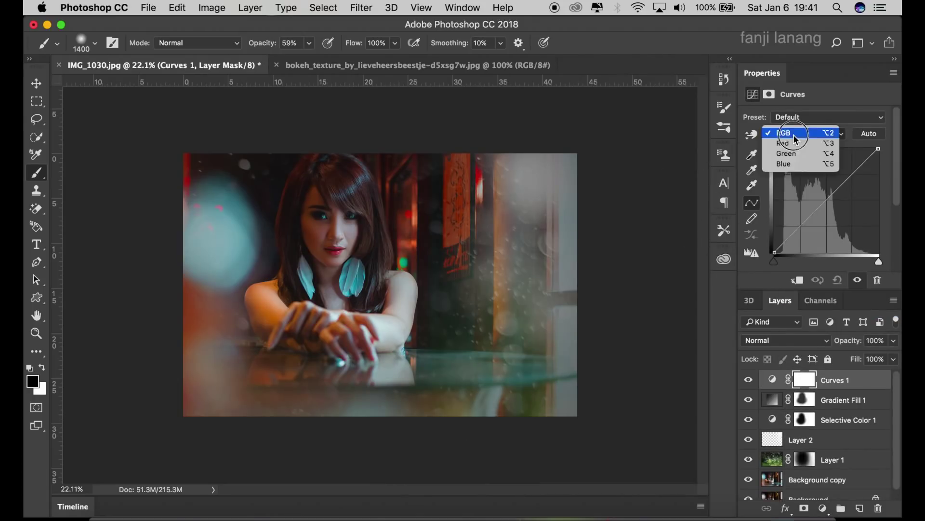
{"action": "left_click", "coordinate": [798, 164]}
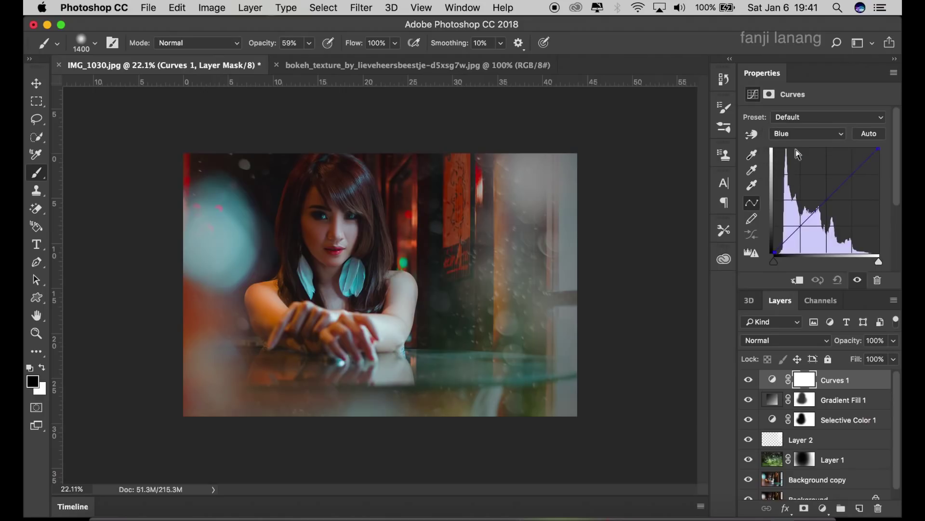
{"action": "left_click", "coordinate": [828, 194]}
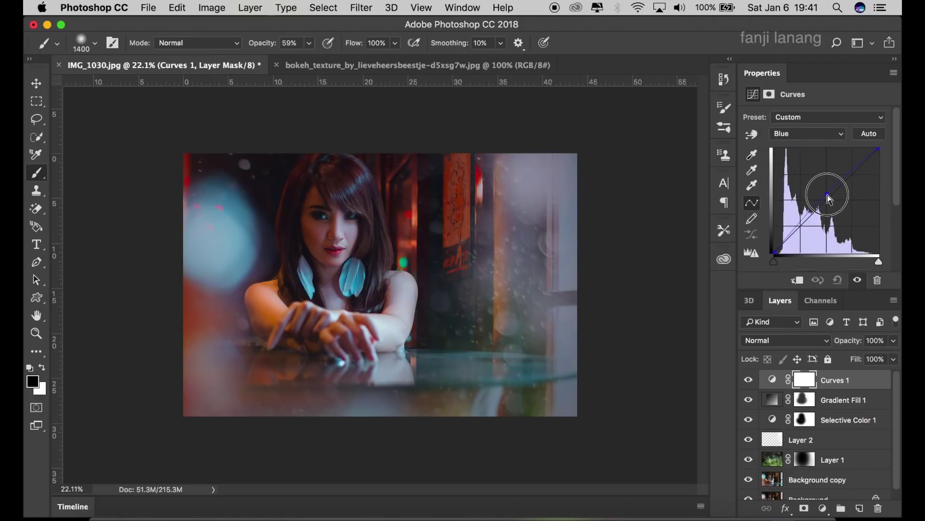
{"action": "left_click_drag", "start_coordinate": [829, 198], "coordinate": [827, 196]}
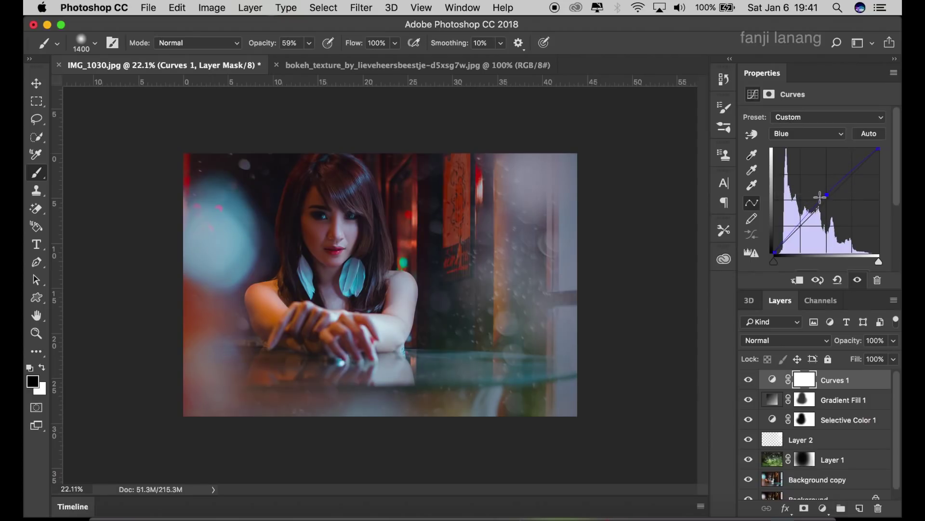
Lift the Green channel midtones on the curve toward a teal tint
{"action": "left_click", "coordinate": [819, 133]}
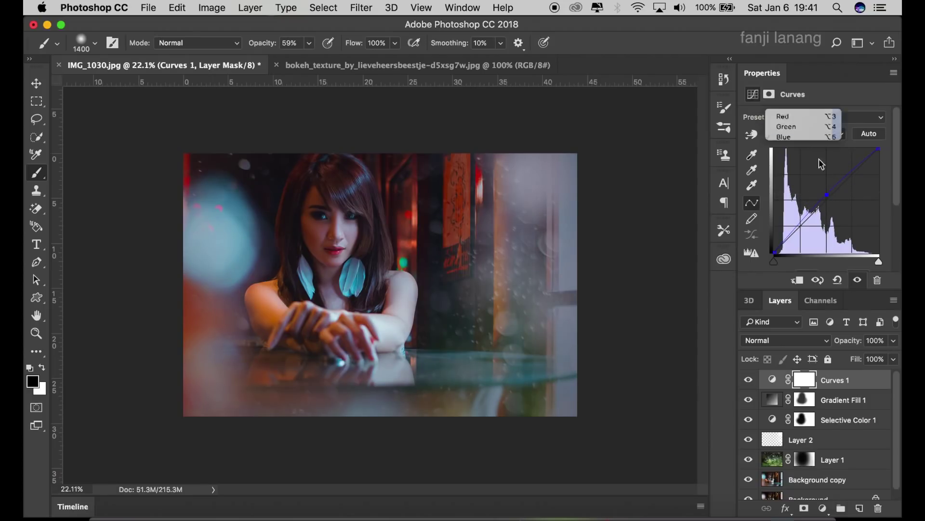
{"action": "left_click", "coordinate": [815, 121]}
{"action": "left_click_drag", "start_coordinate": [826, 195], "coordinate": [828, 199]}
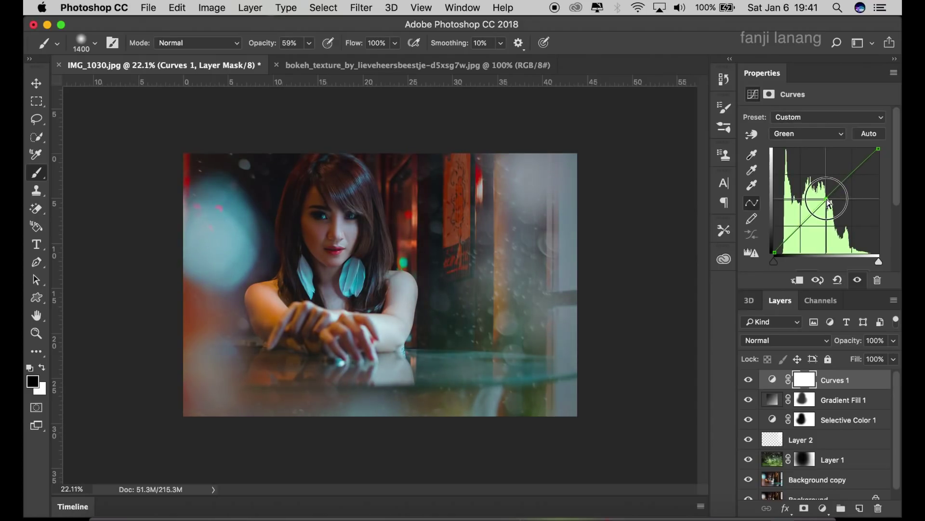
{"action": "scroll", "coordinate": [626, 185], "scroll_direction": "up", "scroll_amount": 1}
{"action": "scroll", "coordinate": [620, 187], "scroll_direction": "up", "scroll_amount": 1}
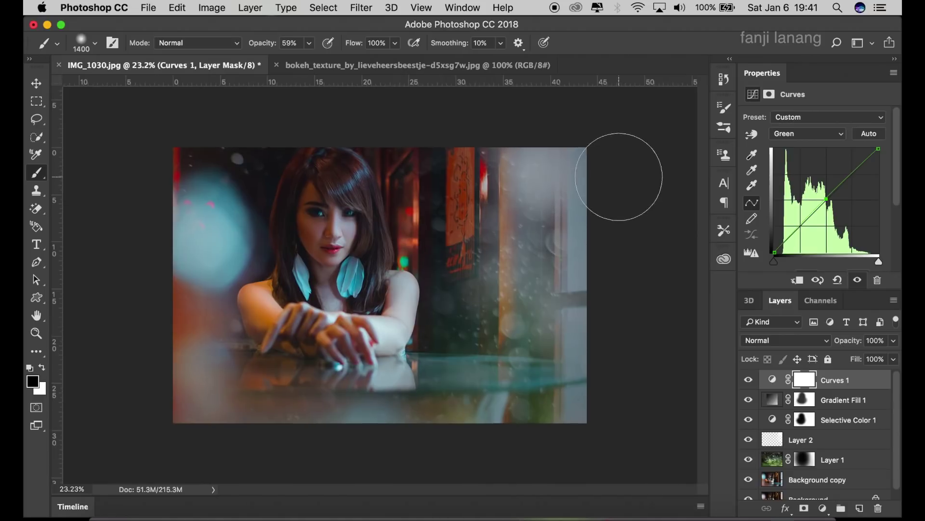
{"action": "scroll", "coordinate": [619, 176], "scroll_direction": "up", "scroll_amount": 1}
{"action": "scroll", "coordinate": [627, 180], "scroll_direction": "up", "scroll_amount": 1}
{"action": "scroll", "coordinate": [624, 176], "scroll_direction": "up", "scroll_amount": 1}
{"action": "scroll", "coordinate": [618, 178], "scroll_direction": "up", "scroll_amount": 1}
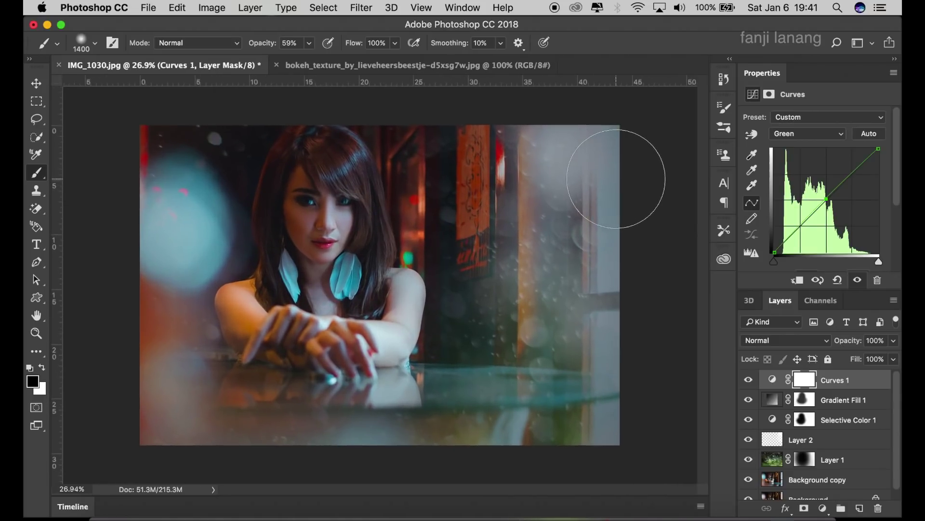
Add an Exposure adjustment layer with Offset +0.0104 and Gamma Correction 0.91
{"action": "left_click", "coordinate": [823, 509]}
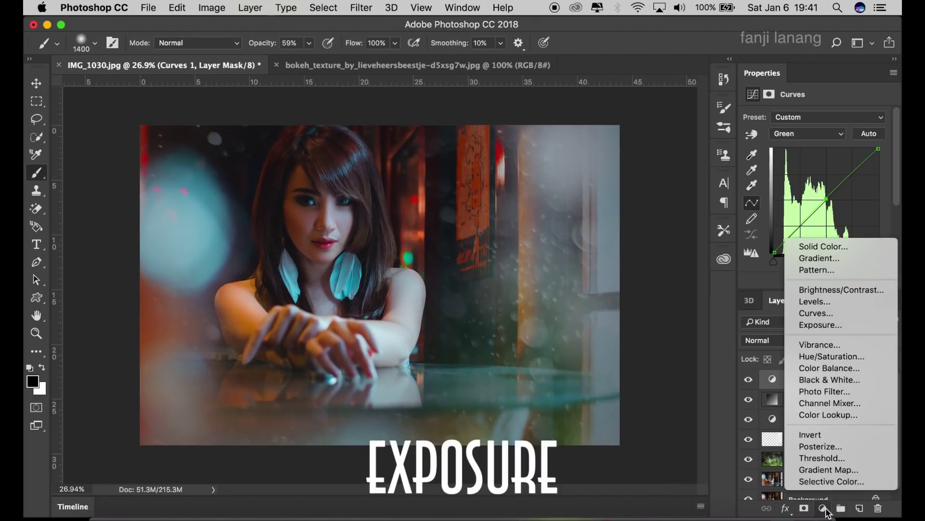
{"action": "left_click", "coordinate": [845, 333]}
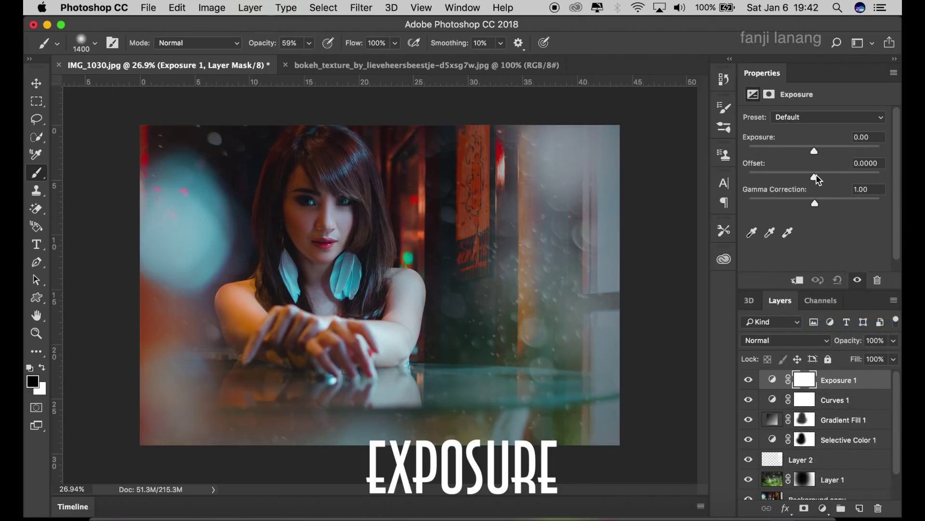
{"action": "left_click_drag", "start_coordinate": [815, 176], "coordinate": [818, 178]}
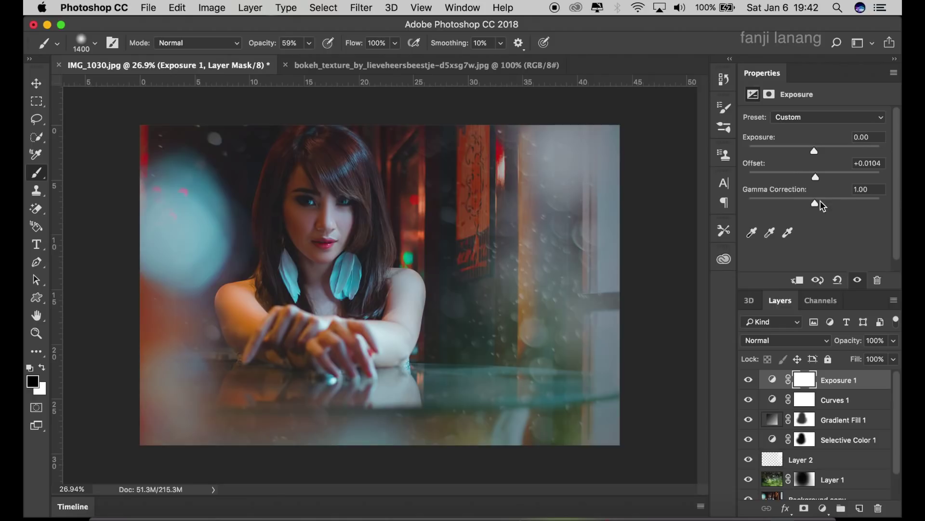
{"action": "left_click", "coordinate": [821, 204]}
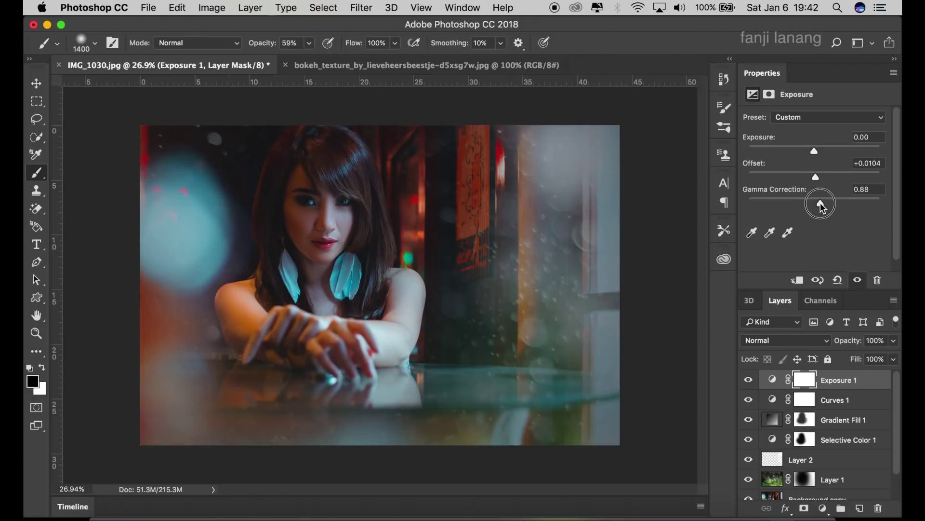
{"action": "left_click", "coordinate": [816, 177]}
{"action": "left_click_drag", "start_coordinate": [818, 182], "coordinate": [819, 183]}
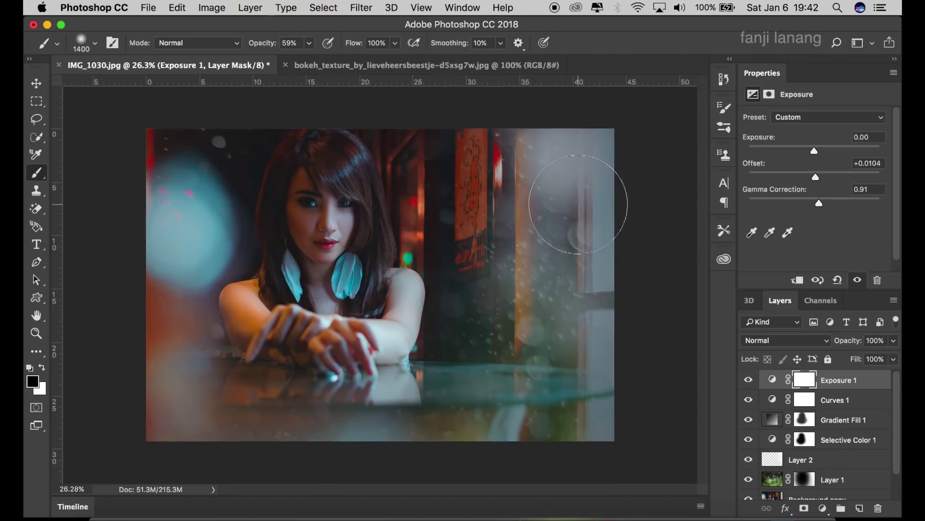
Switch to the Move tool and scroll back over the panels
{"action": "scroll", "coordinate": [588, 203], "scroll_direction": "down", "scroll_amount": 1}
{"action": "scroll", "coordinate": [578, 203], "scroll_direction": "up", "scroll_amount": 1}
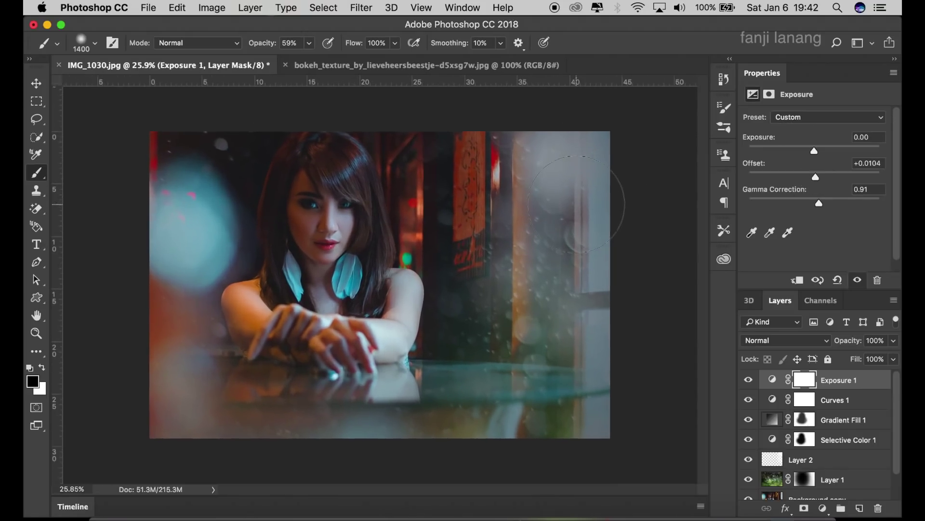
{"action": "scroll", "coordinate": [576, 203], "scroll_direction": "up", "scroll_amount": 1}
{"action": "left_click", "coordinate": [43, 86]}
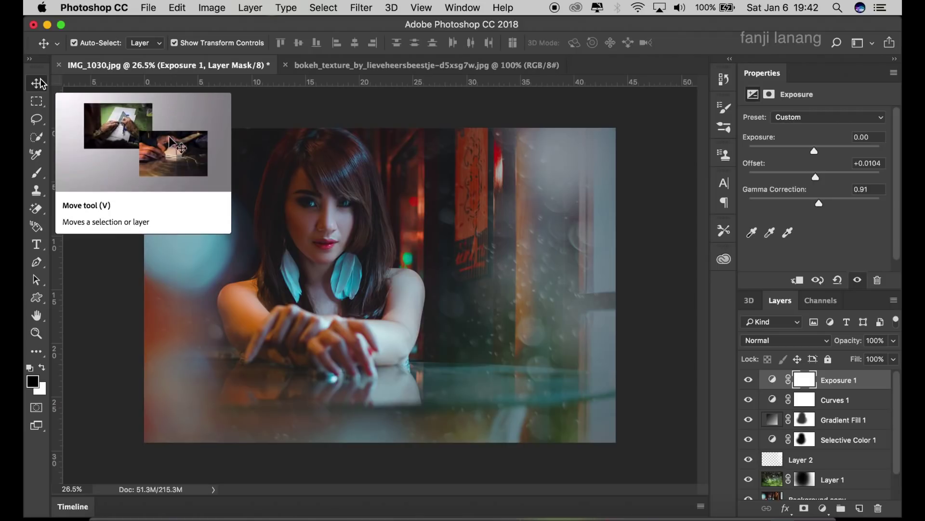
{"action": "scroll", "coordinate": [396, 117], "scroll_direction": "up", "scroll_amount": 1}
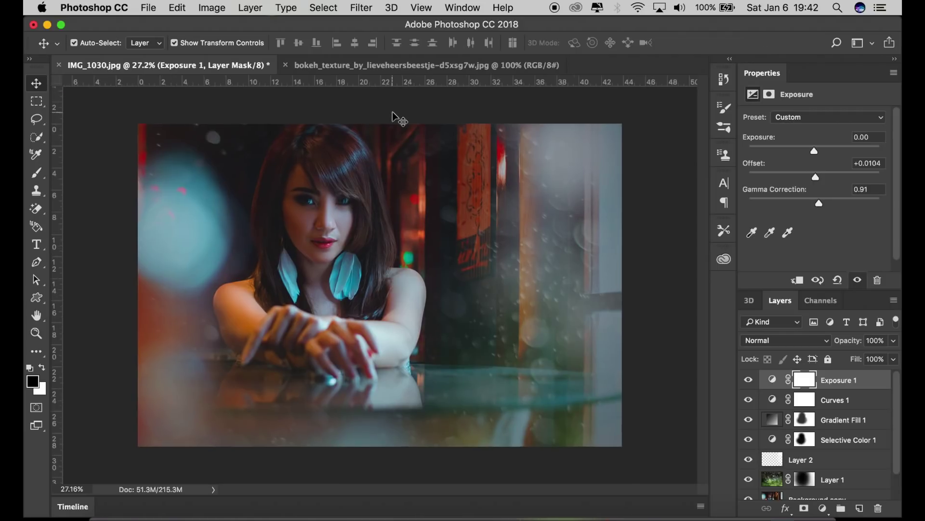
{"action": "scroll", "coordinate": [398, 119], "scroll_direction": "up", "scroll_amount": 1}
{"action": "scroll", "coordinate": [398, 120], "scroll_direction": "up", "scroll_amount": 1}
{"action": "scroll", "coordinate": [398, 119], "scroll_direction": "up", "scroll_amount": 1}
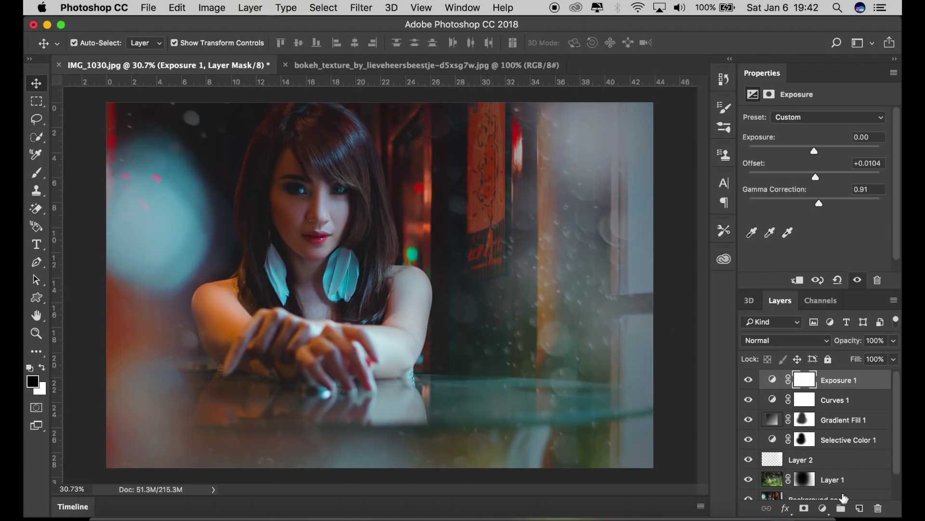
On a new layer, stamp the signature brush at size 1300 in white near the bottom centre
{"action": "left_click", "coordinate": [859, 510]}
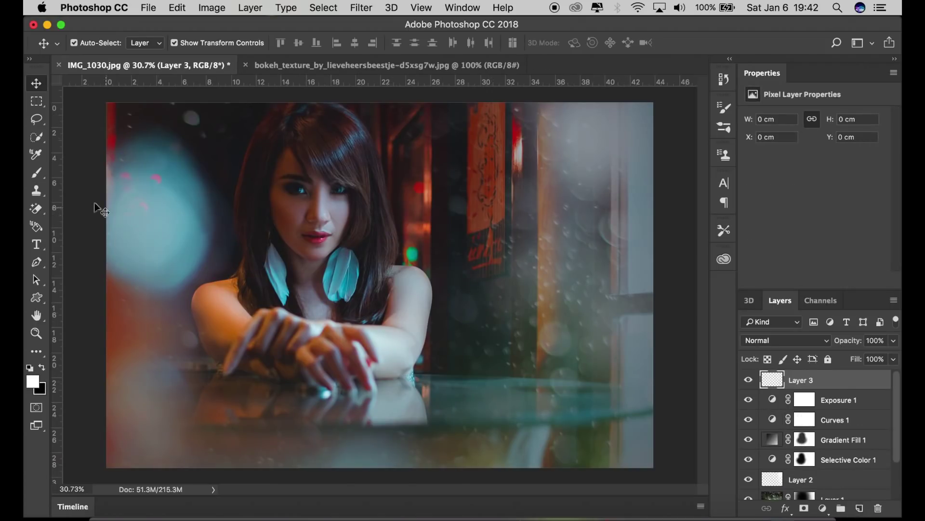
{"action": "left_click", "coordinate": [36, 172]}
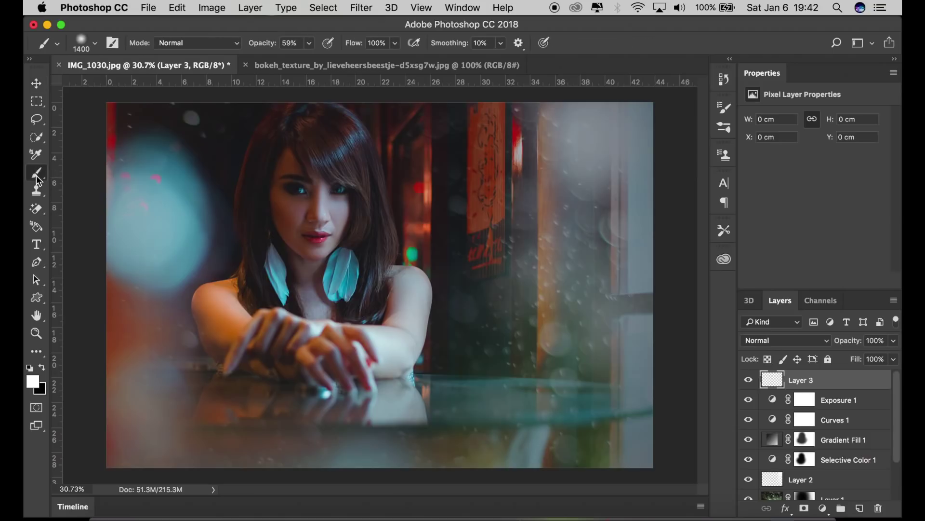
{"action": "left_click", "coordinate": [95, 43]}
{"action": "left_click", "coordinate": [140, 145]}
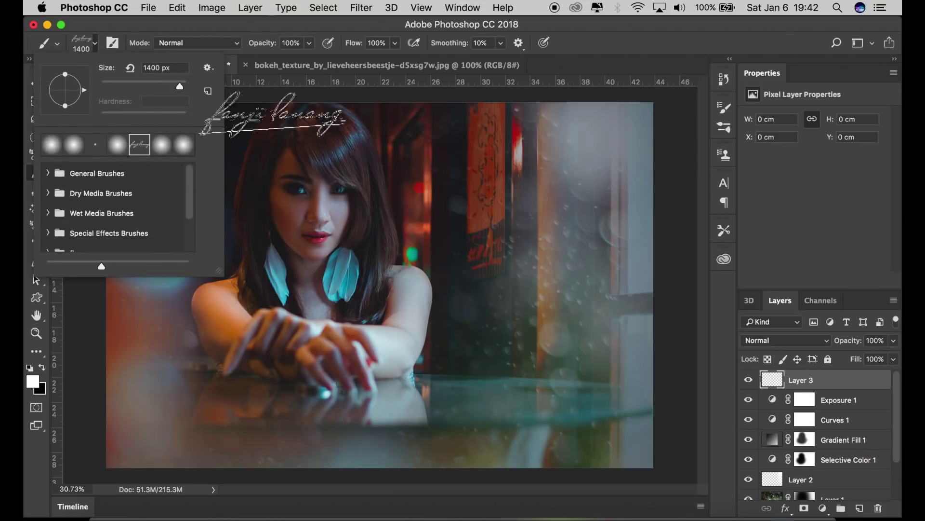
{"action": "left_click", "coordinate": [642, 48]}
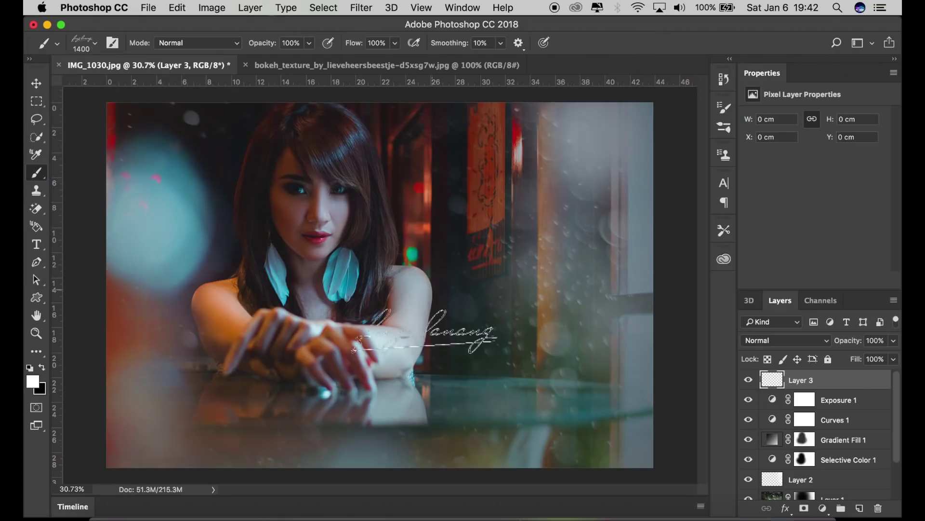
{"action": "key", "text": "bracketleft"}
{"action": "key", "text": "bracketleft"}
{"action": "key", "text": "bracketleft"}
{"action": "key", "text": "bracketleft"}
{"action": "left_click", "coordinate": [404, 451]}
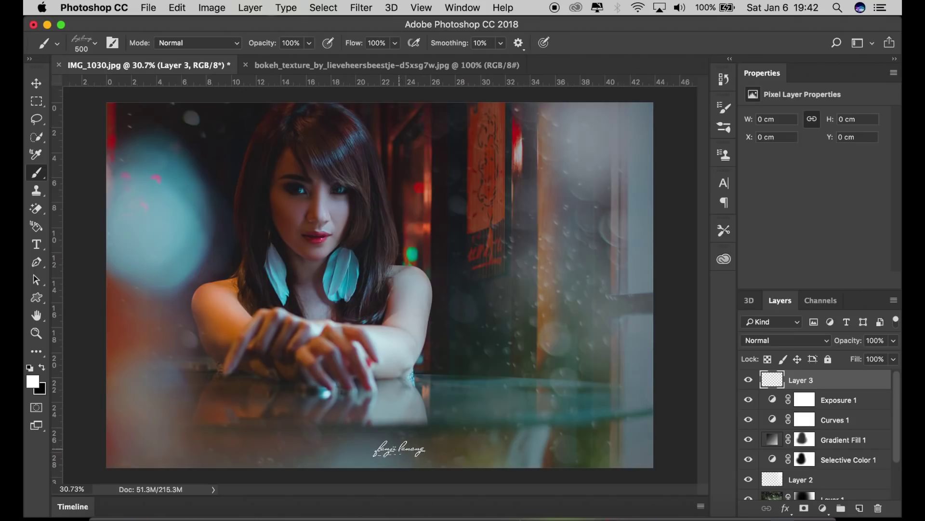